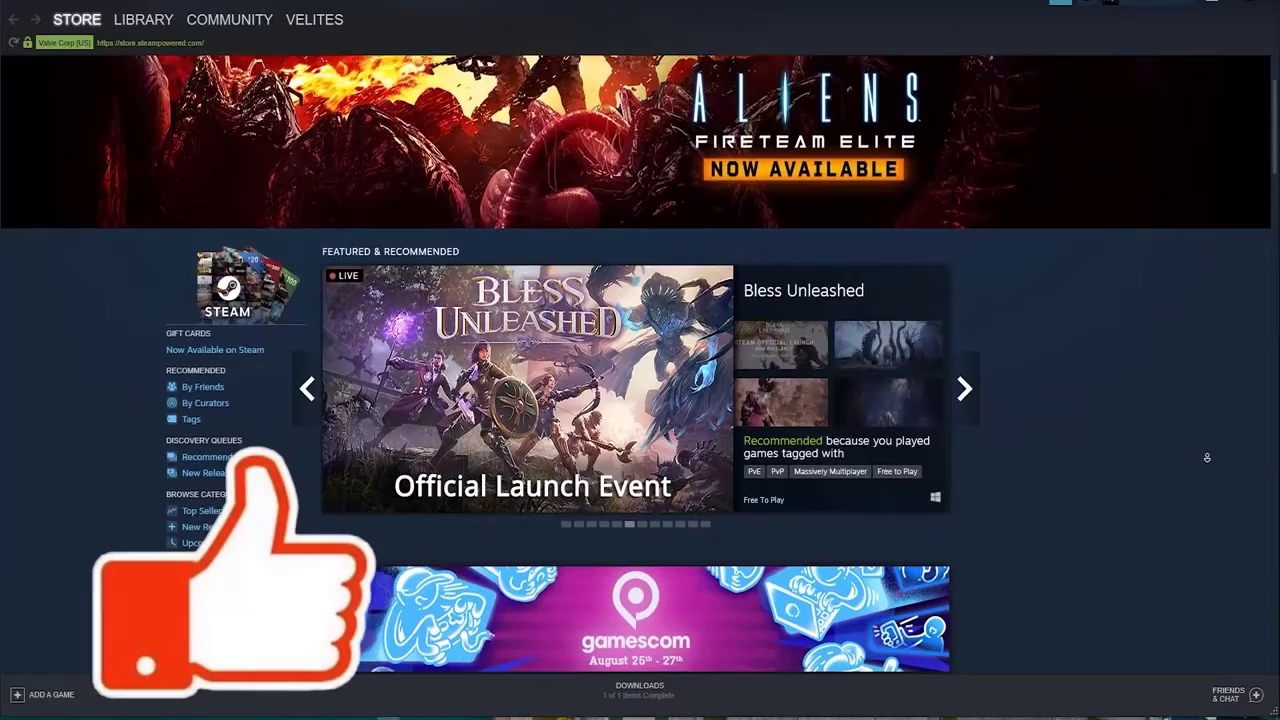
pyautogui.scroll(-1, 1207, 457)
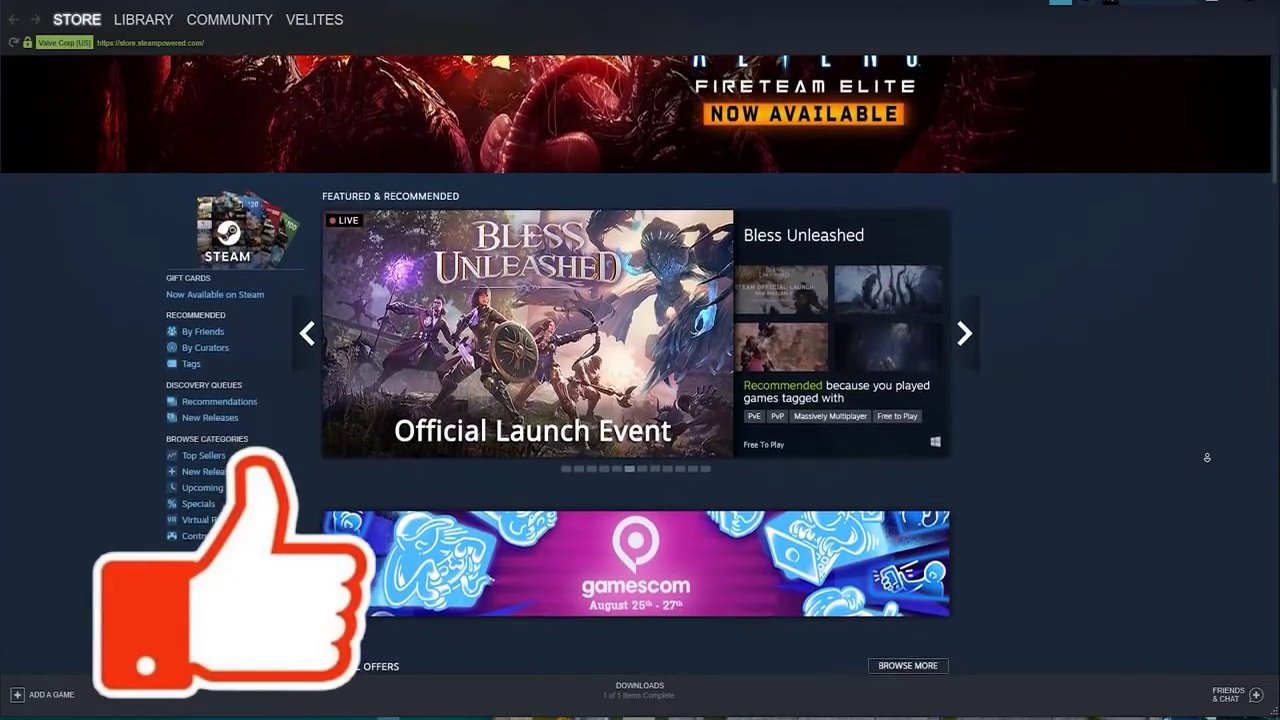
pyautogui.scroll(-1, 1207, 457)
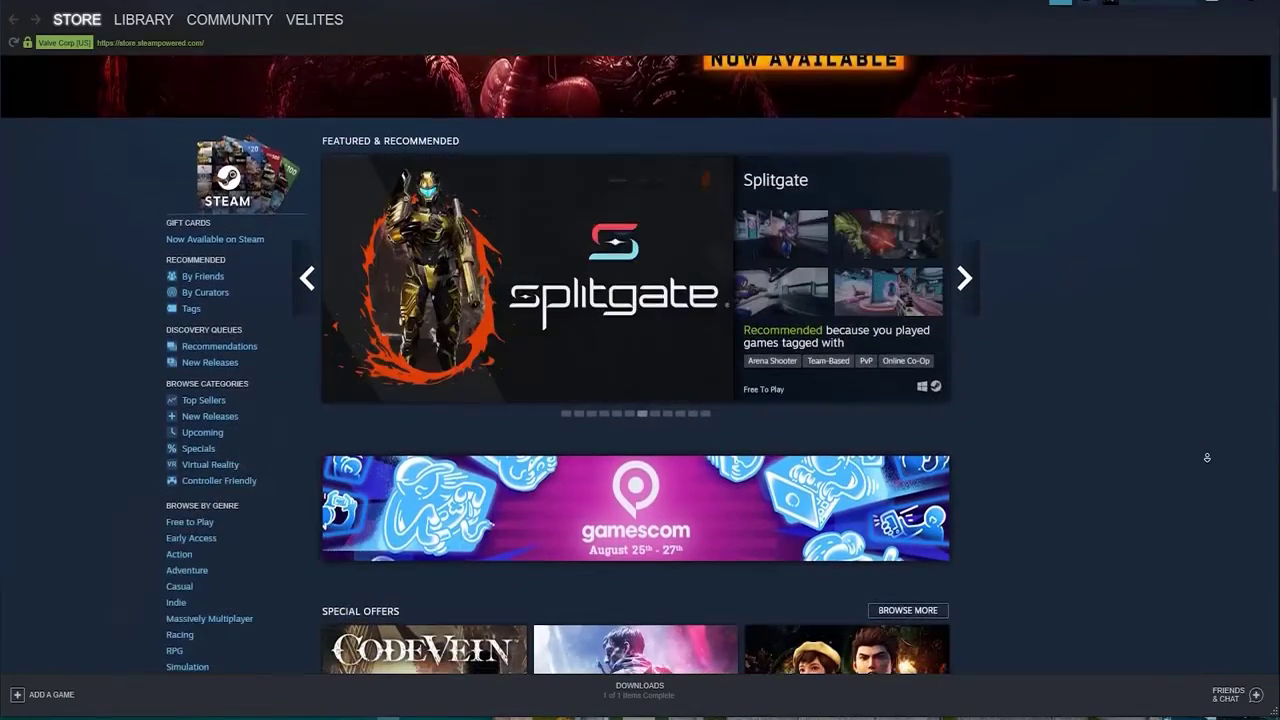
pyautogui.scroll(-1, 1207, 457)
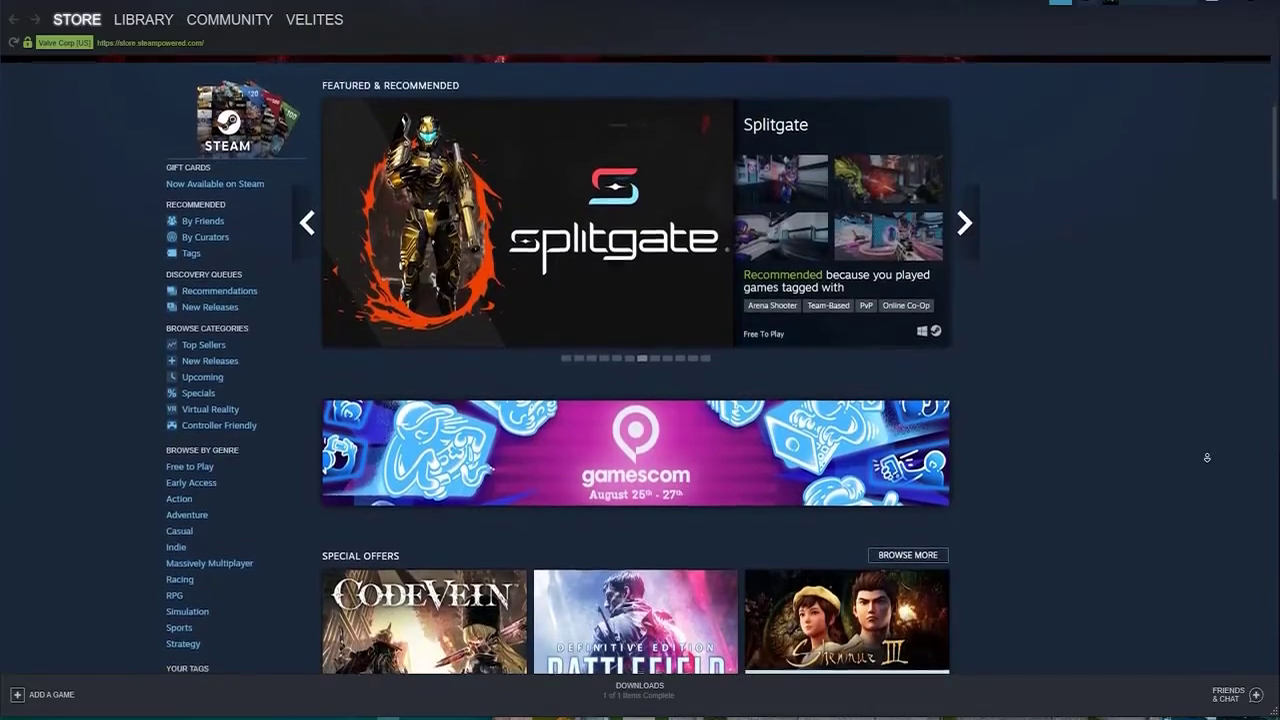
pyautogui.scroll(-1, 1207, 457)
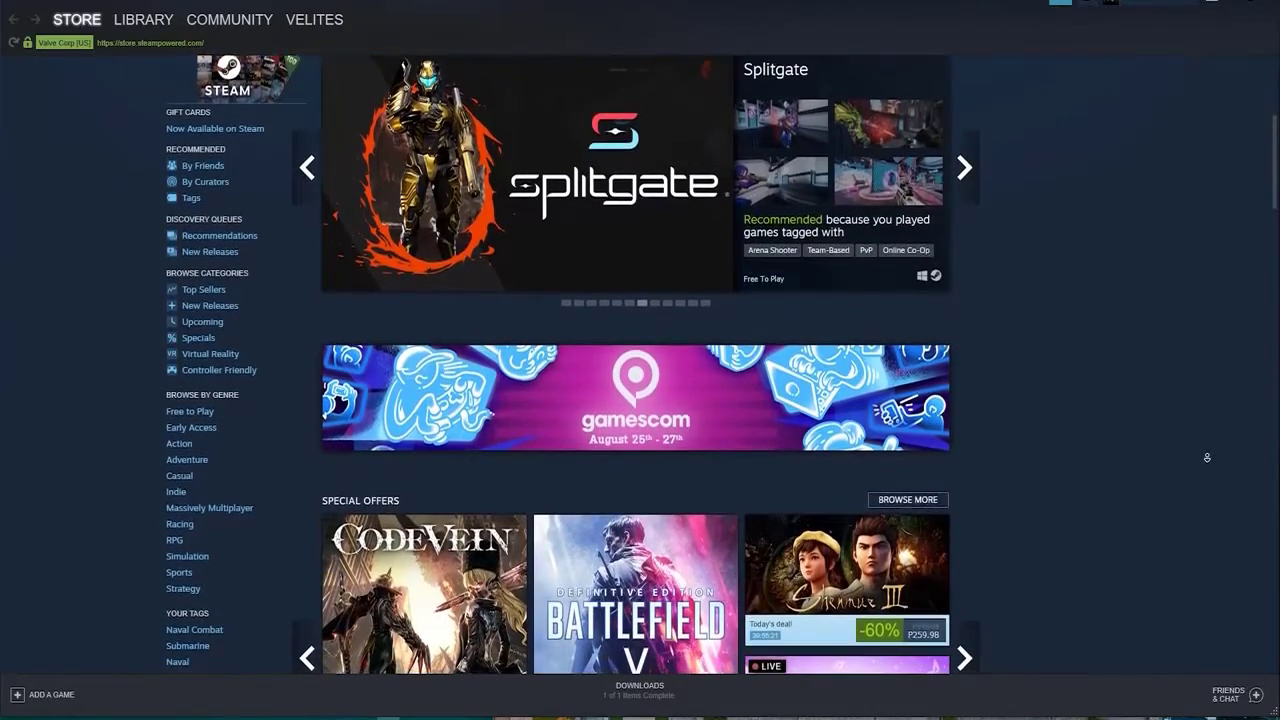
pyautogui.scroll(-1, 1207, 457)
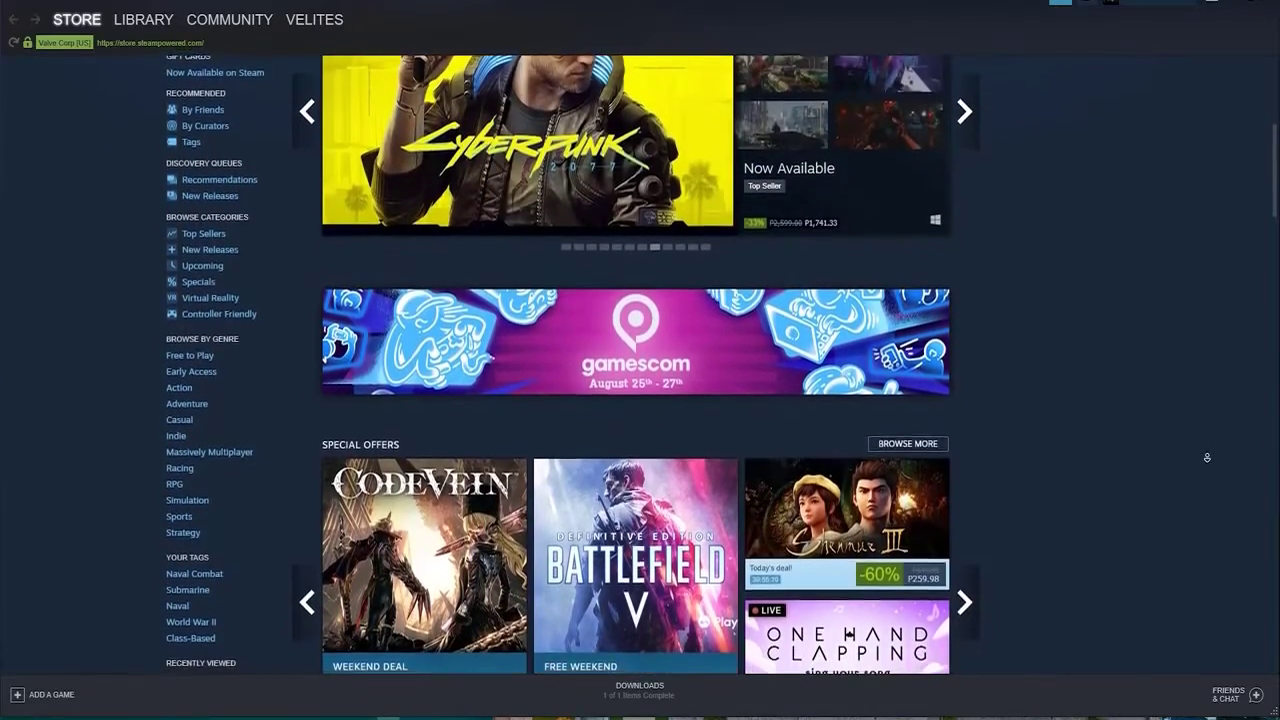
pyautogui.scroll(-1, 1207, 457)
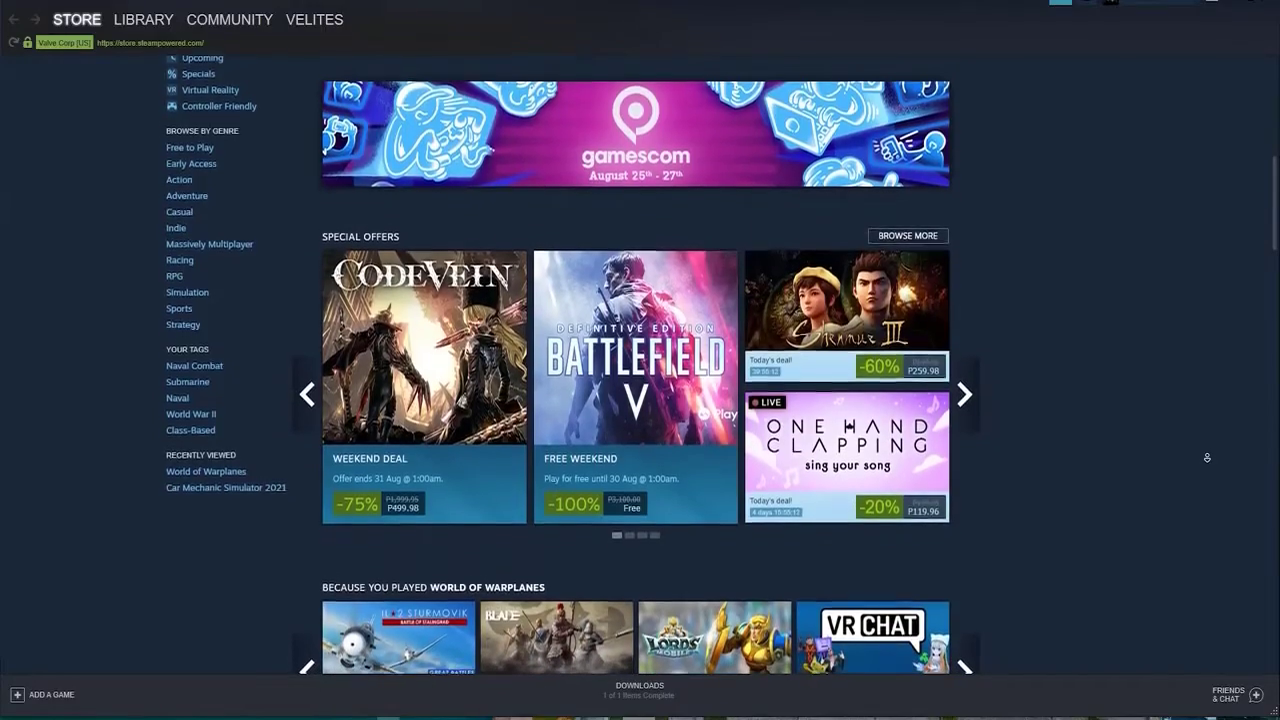
pyautogui.scroll(-1, 1207, 457)
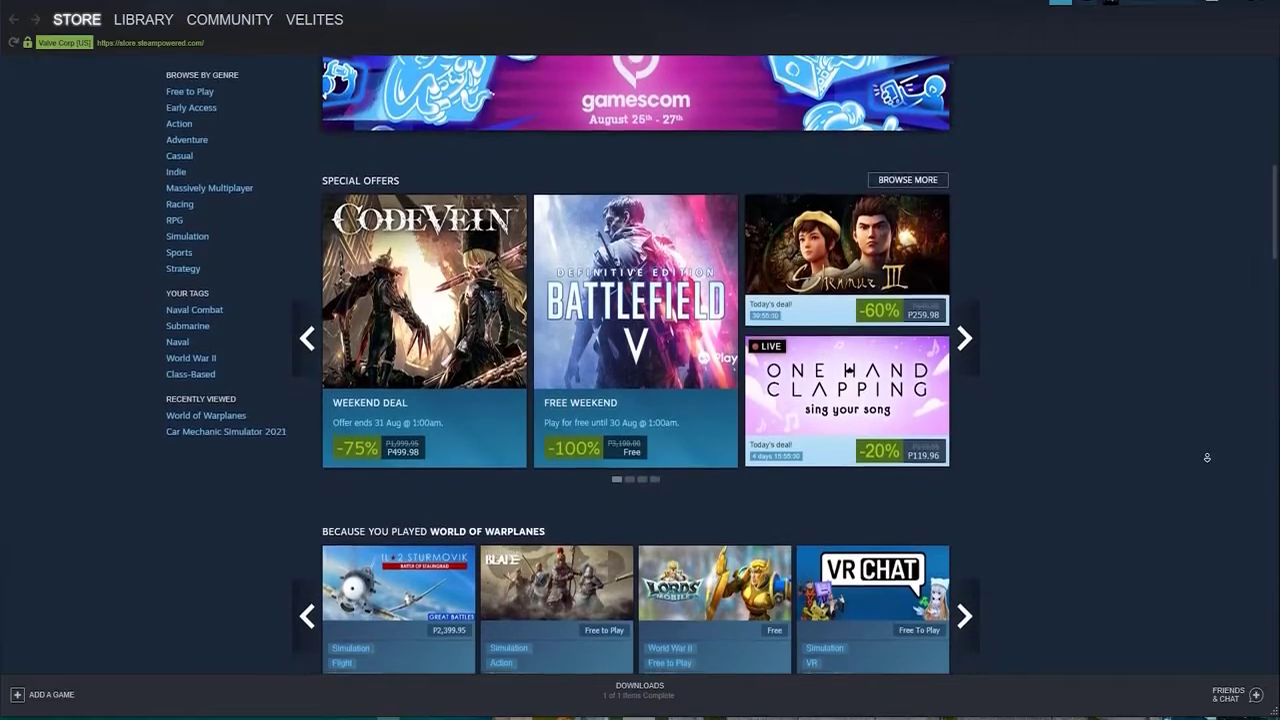
pyautogui.scroll(-1, 1207, 457)
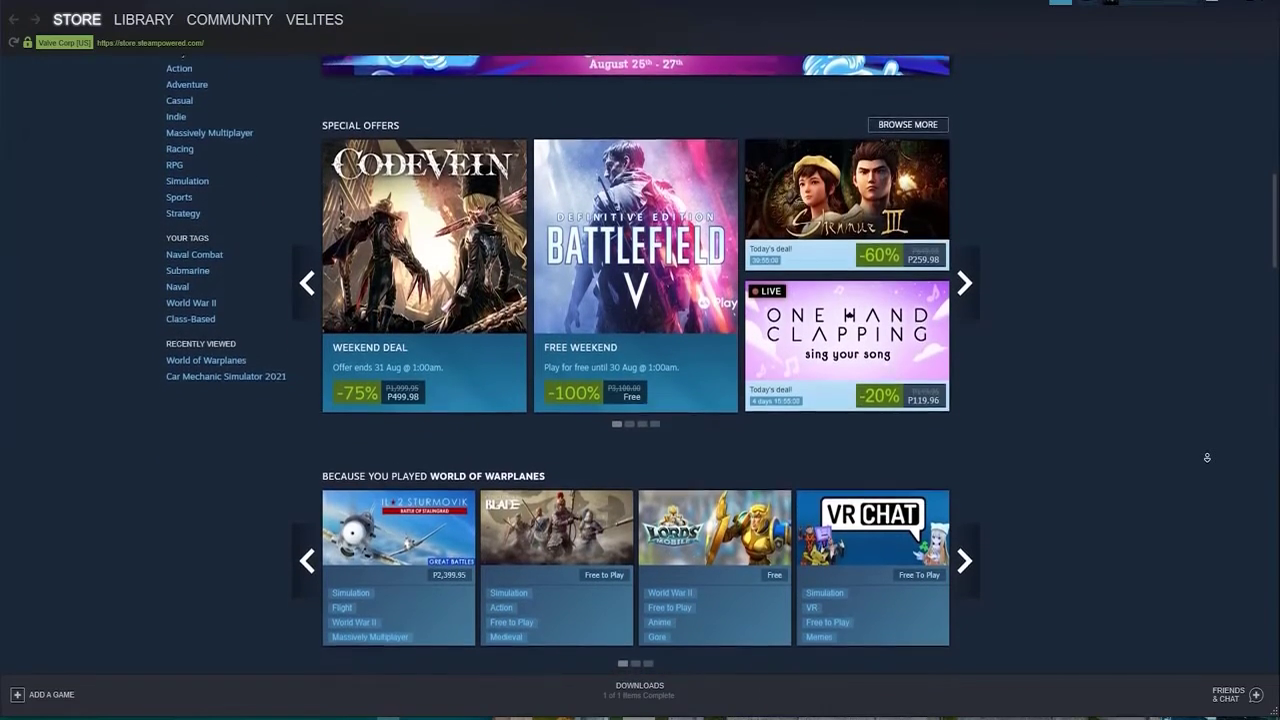
pyautogui.scroll(-1, 1207, 457)
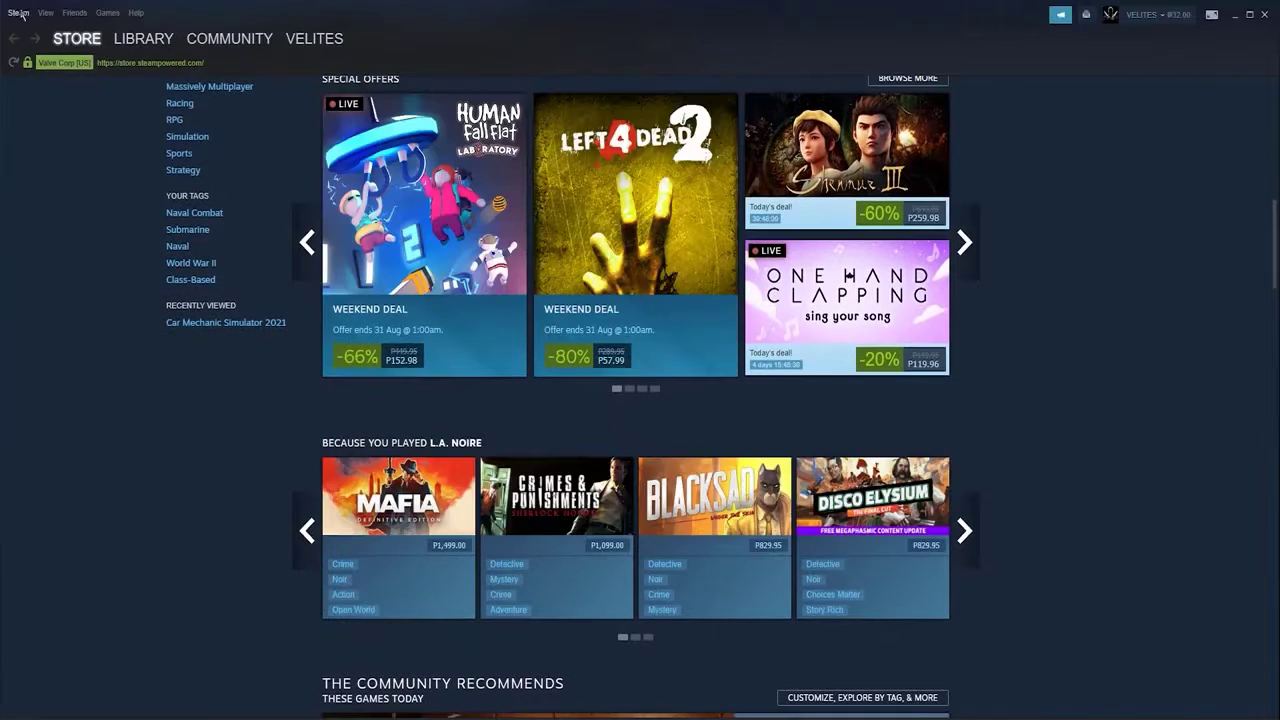
# Open the client's Family settings, check that library sharing is authorized for this computer and the eligible accounts, and accept the settings.
pyautogui.click(19, 13)
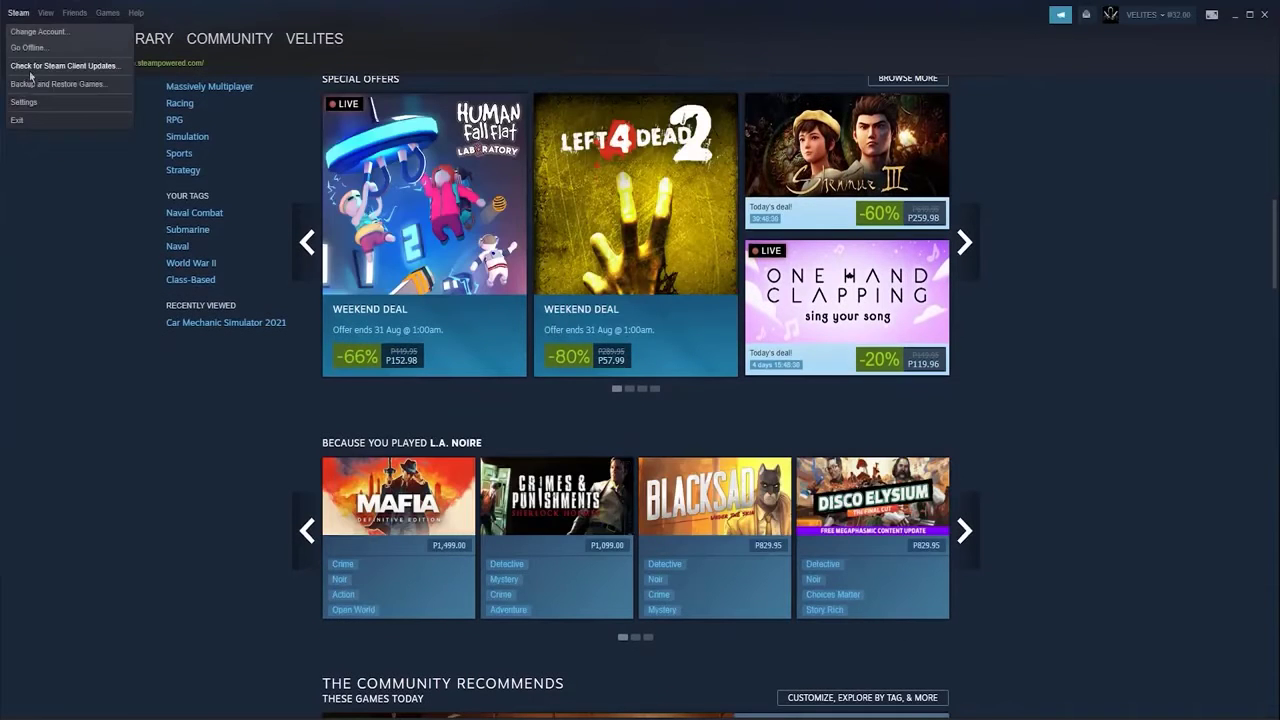
pyautogui.click(28, 101)
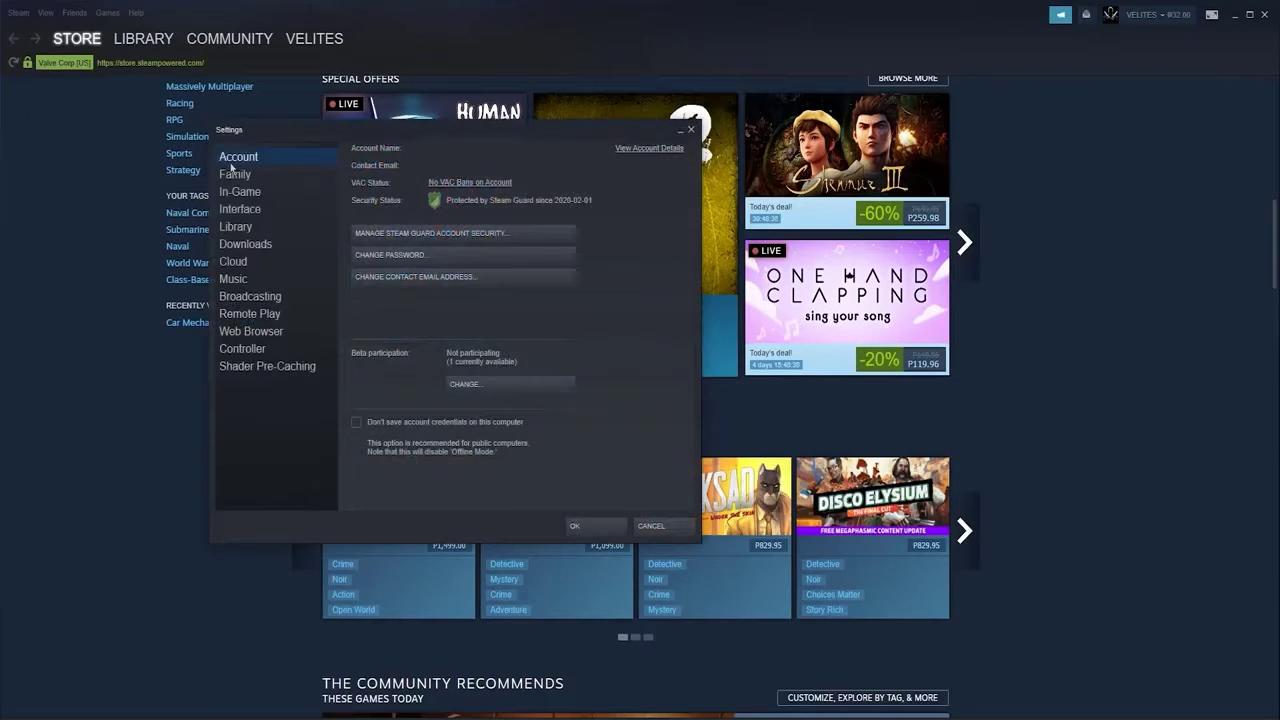
pyautogui.click(236, 174)
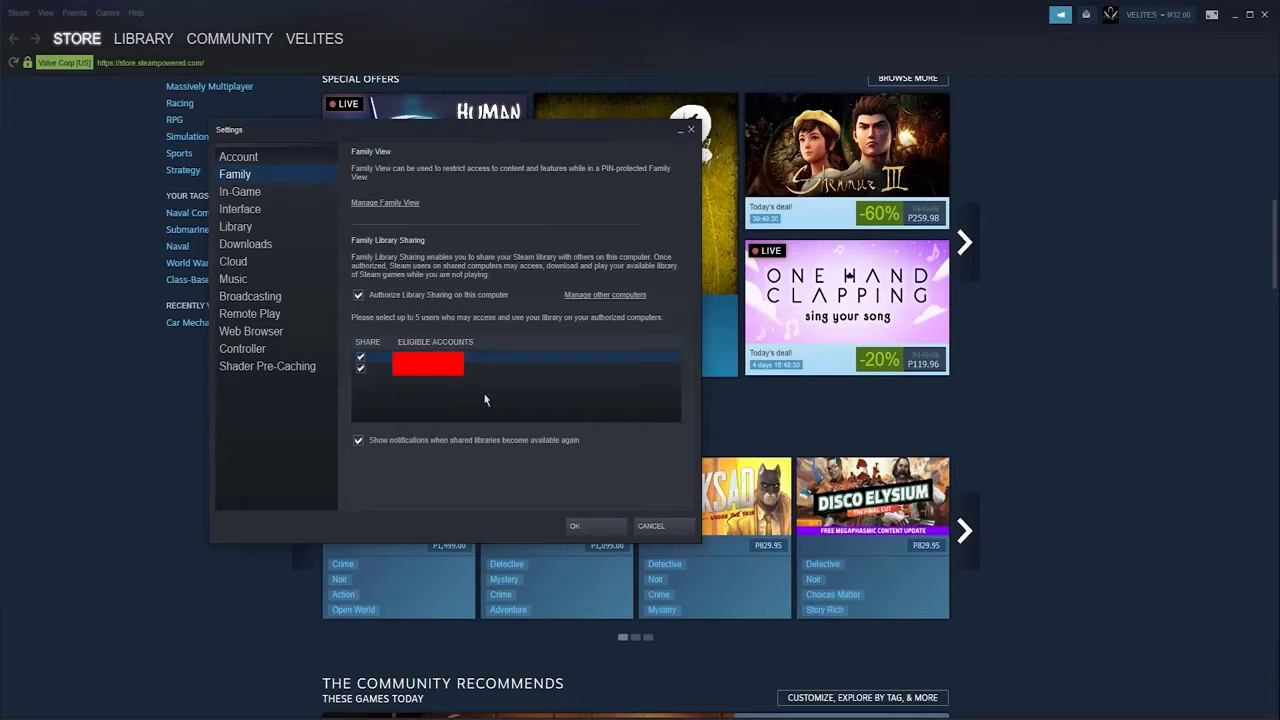
pyautogui.click(605, 530)
pyautogui.scroll(-2, 1206, 449)
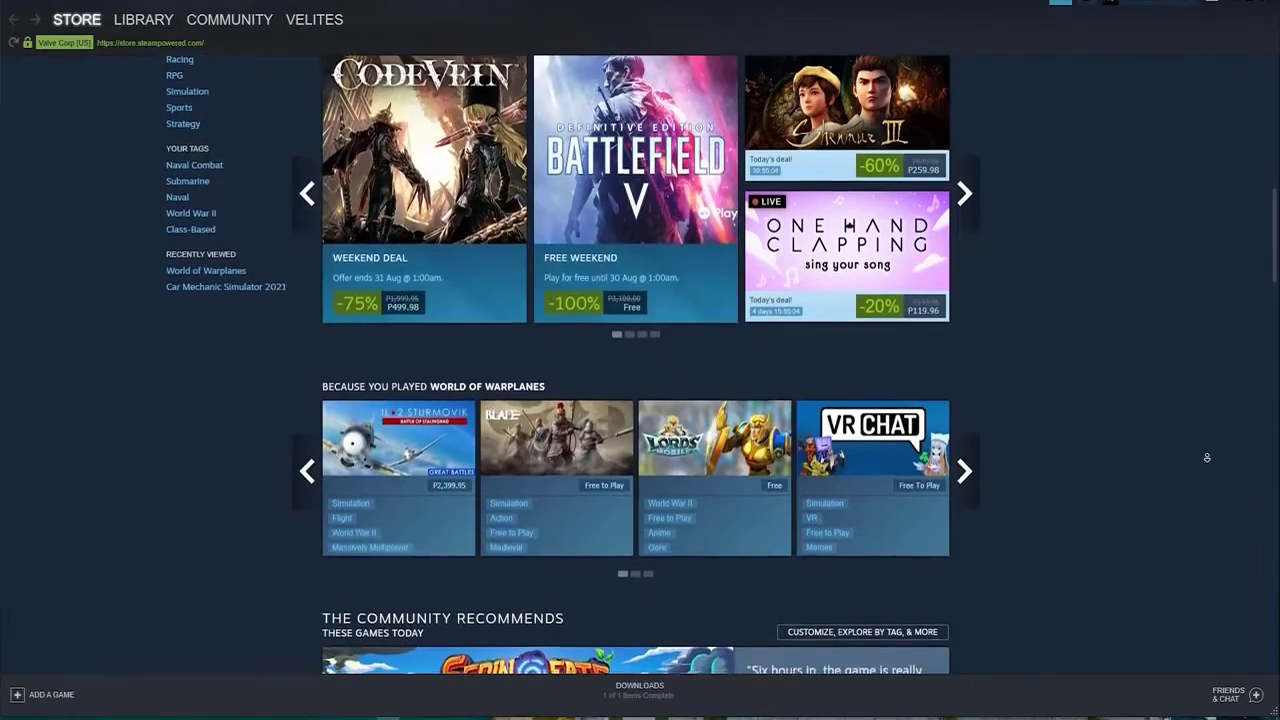
pyautogui.scroll(-2, 1206, 457)
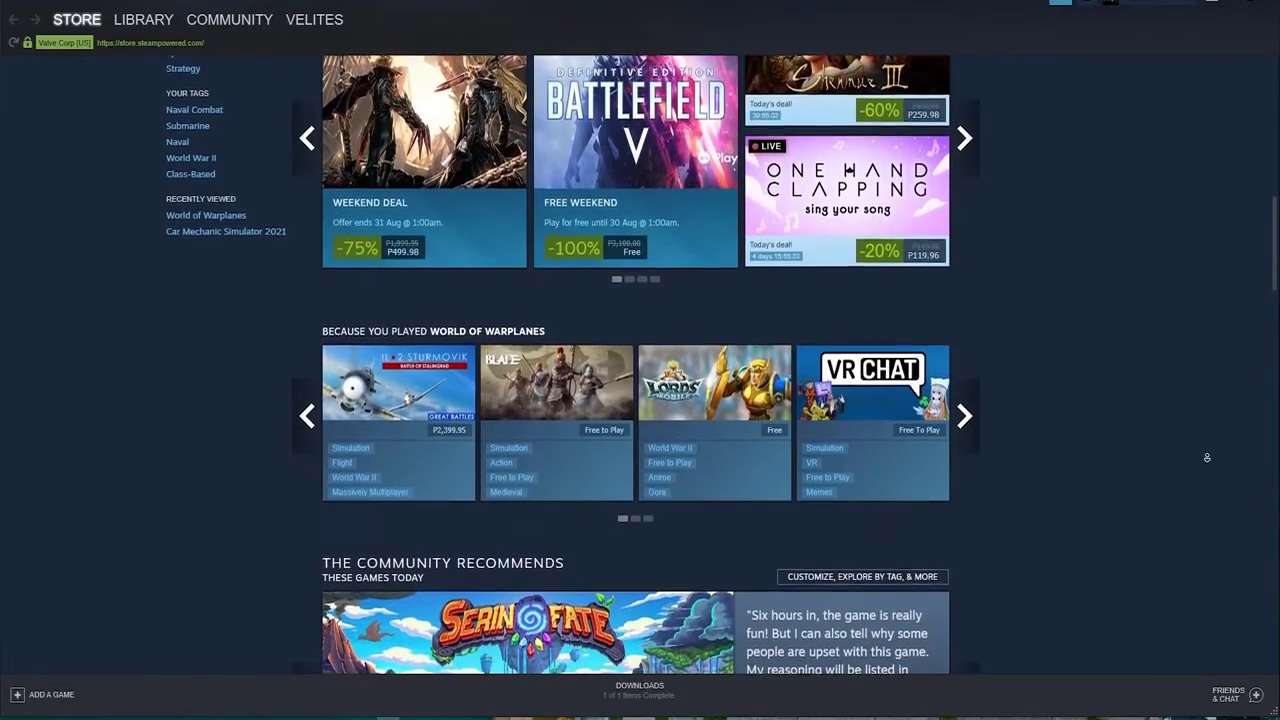
pyautogui.scroll(-1, 1206, 457)
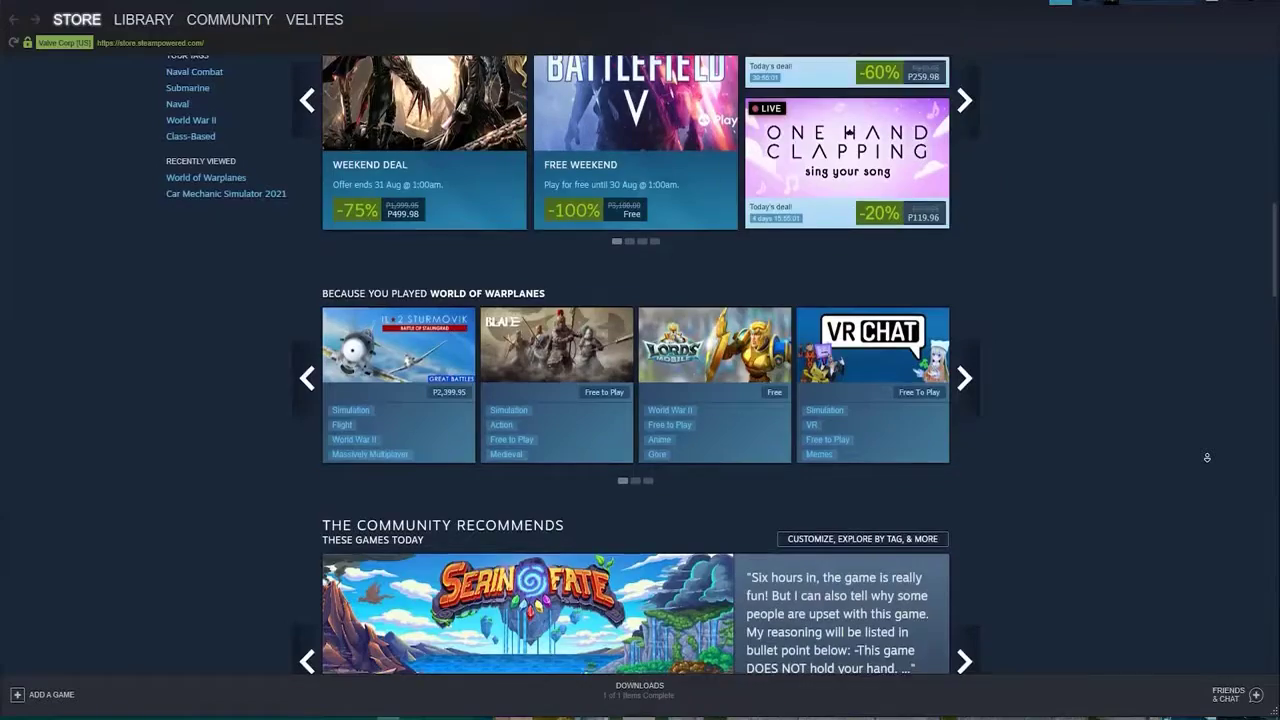
pyautogui.scroll(-1, 1207, 457)
pyautogui.scroll(-1, 1207, 457)
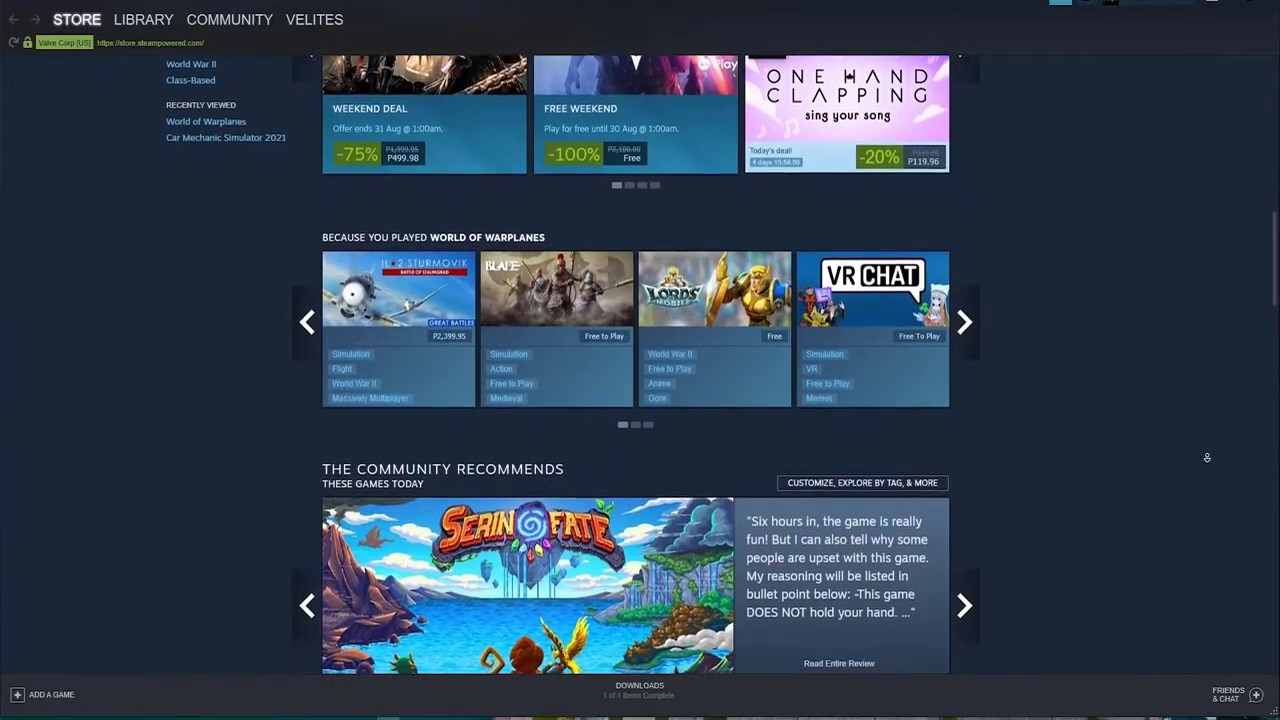
pyautogui.scroll(-1, 1207, 457)
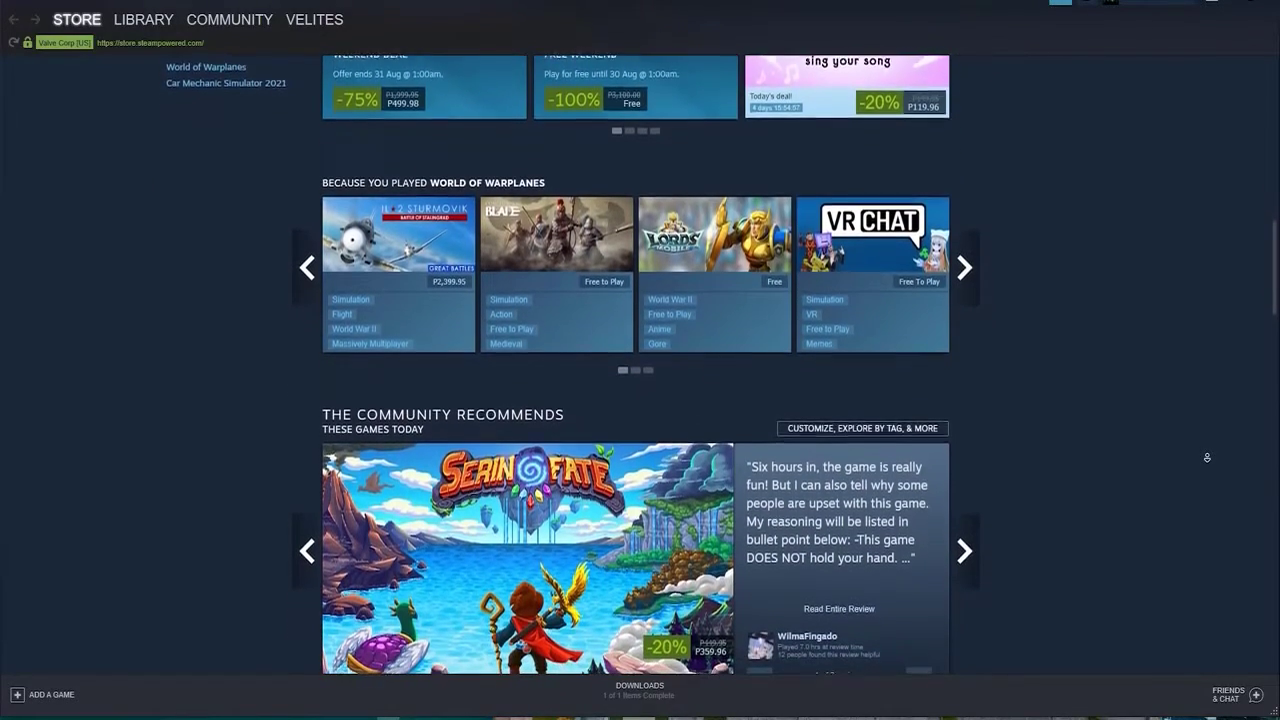
pyautogui.scroll(-1, 1207, 457)
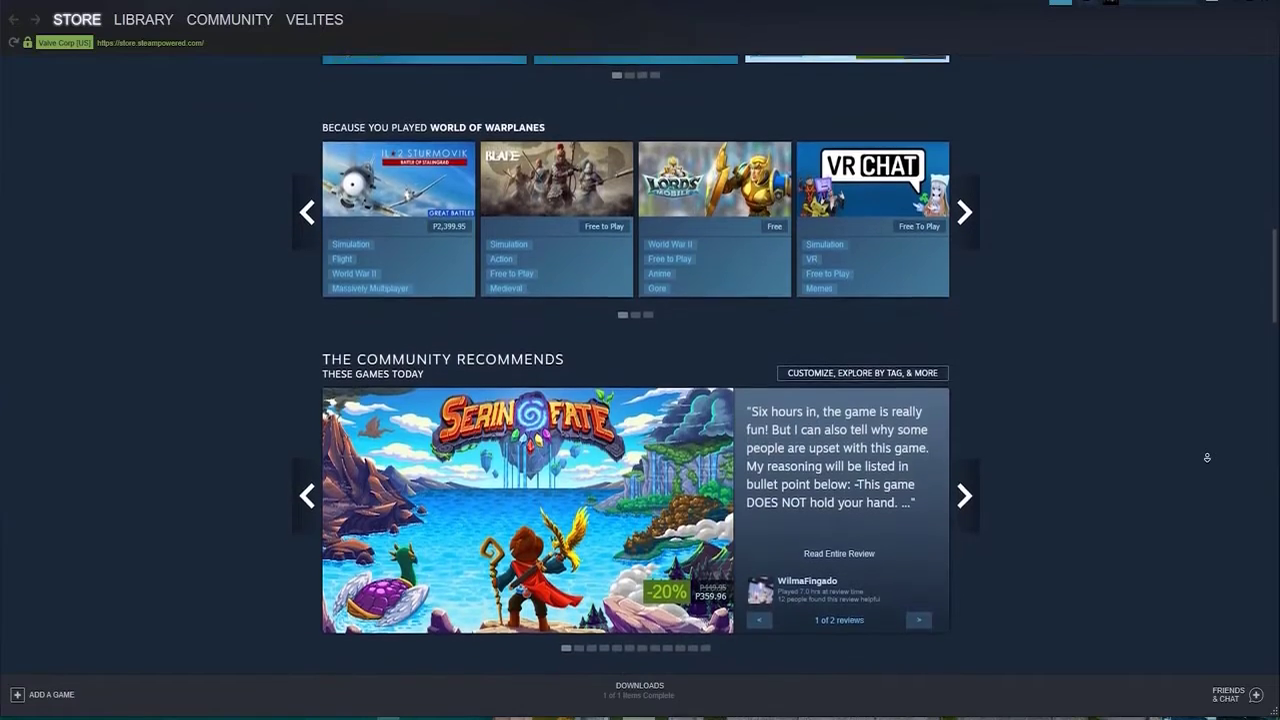
pyautogui.scroll(-1, 1207, 457)
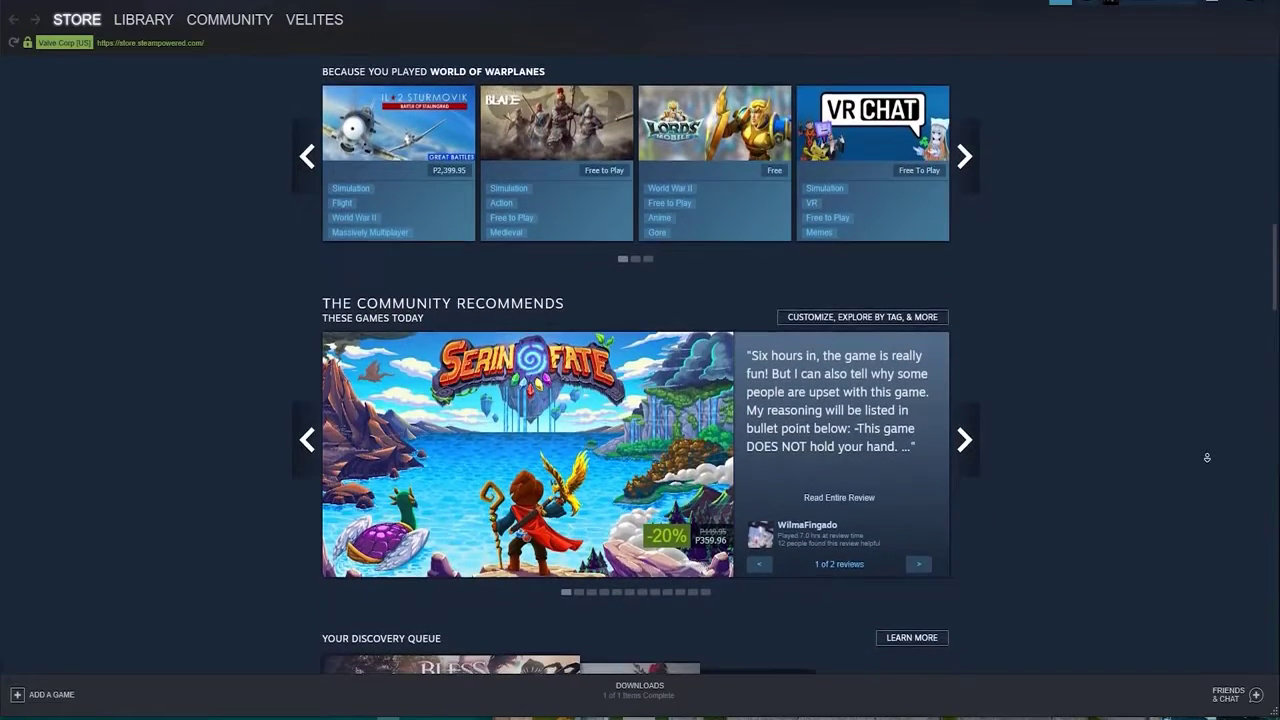
pyautogui.scroll(-1, 1207, 457)
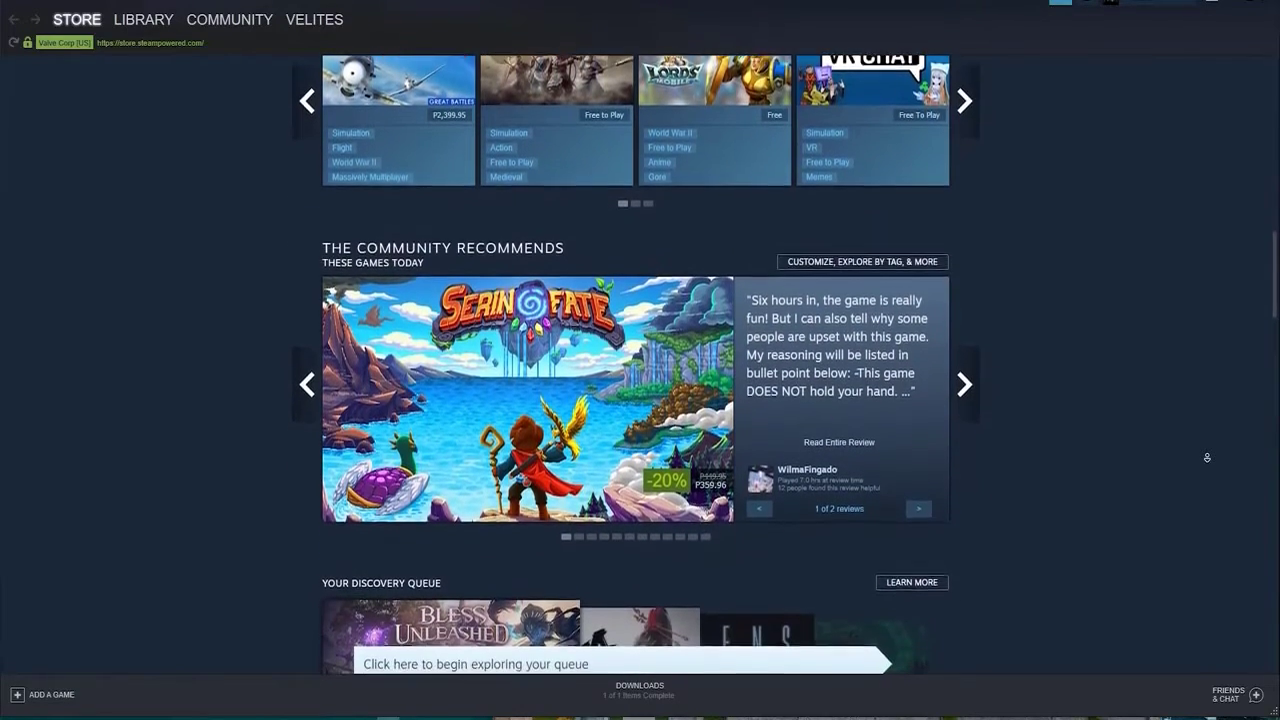
pyautogui.scroll(-1, 1207, 457)
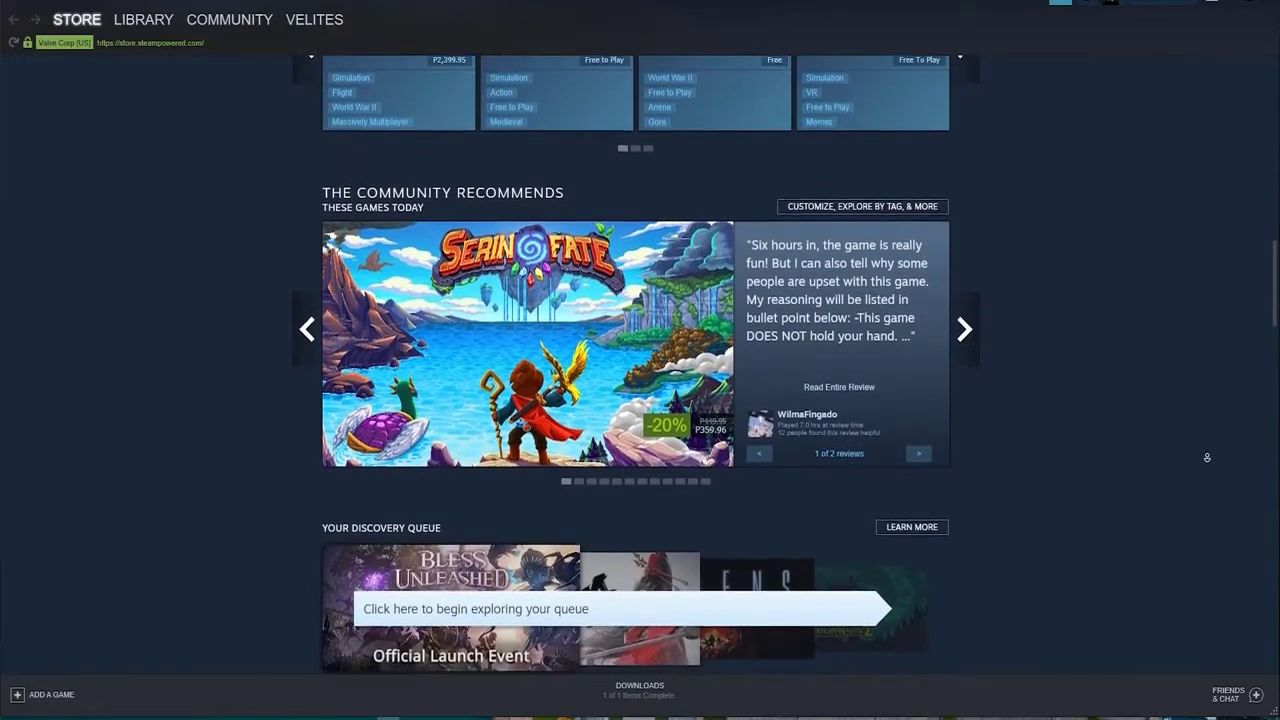
pyautogui.scroll(-1, 1207, 457)
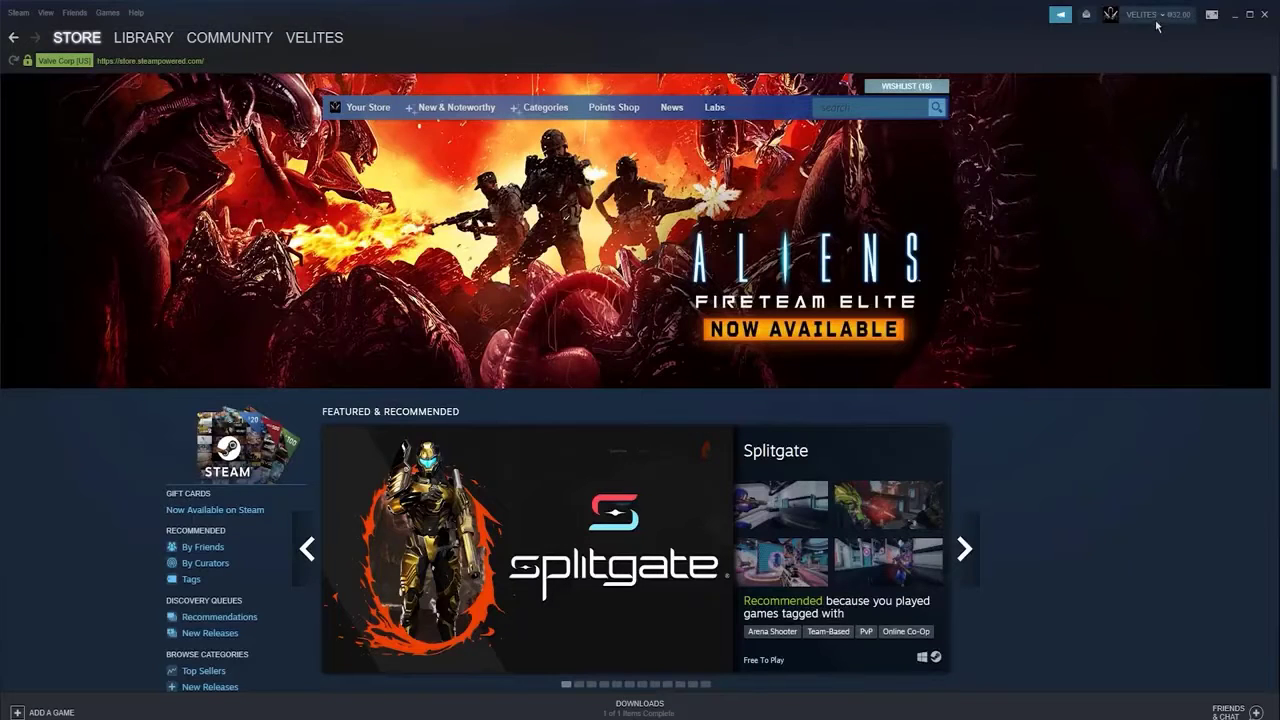
# Open Manage Family Library Sharing from the account details and revoke the first authorized computer's sharing access.
pyautogui.click(1124, 50)
pyautogui.scroll(-4, 757, 374)
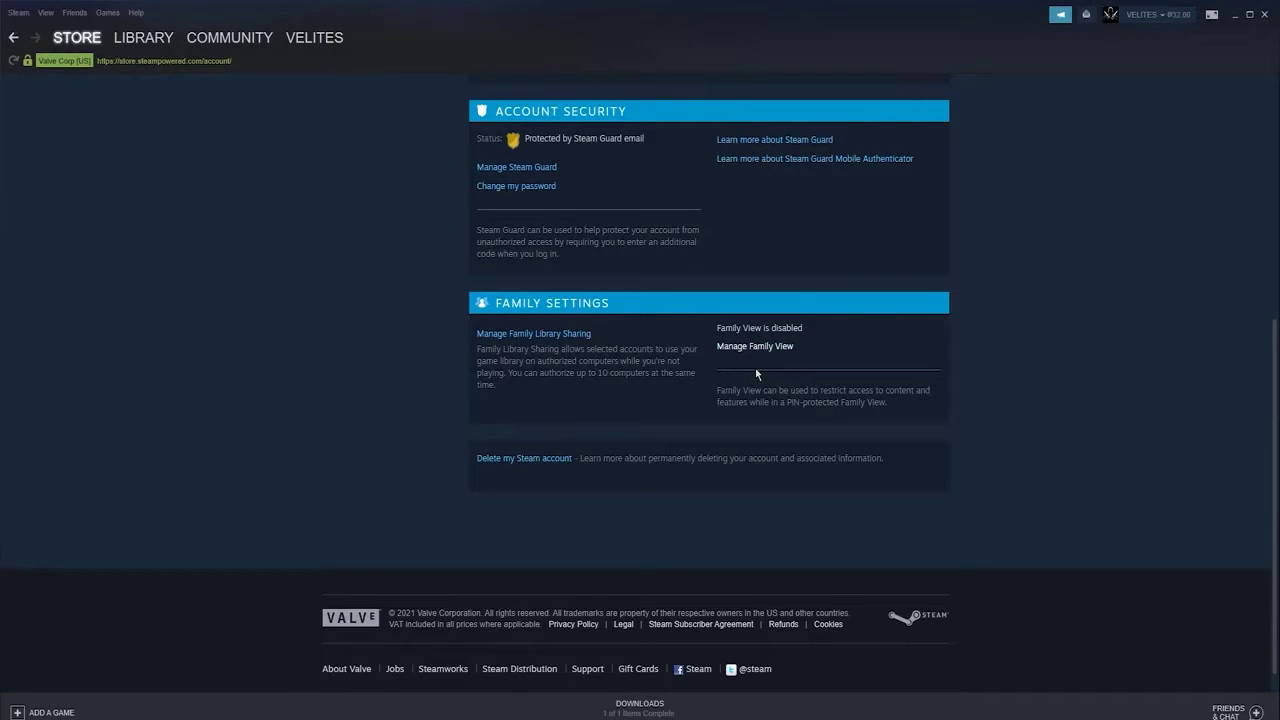
pyautogui.click(566, 345)
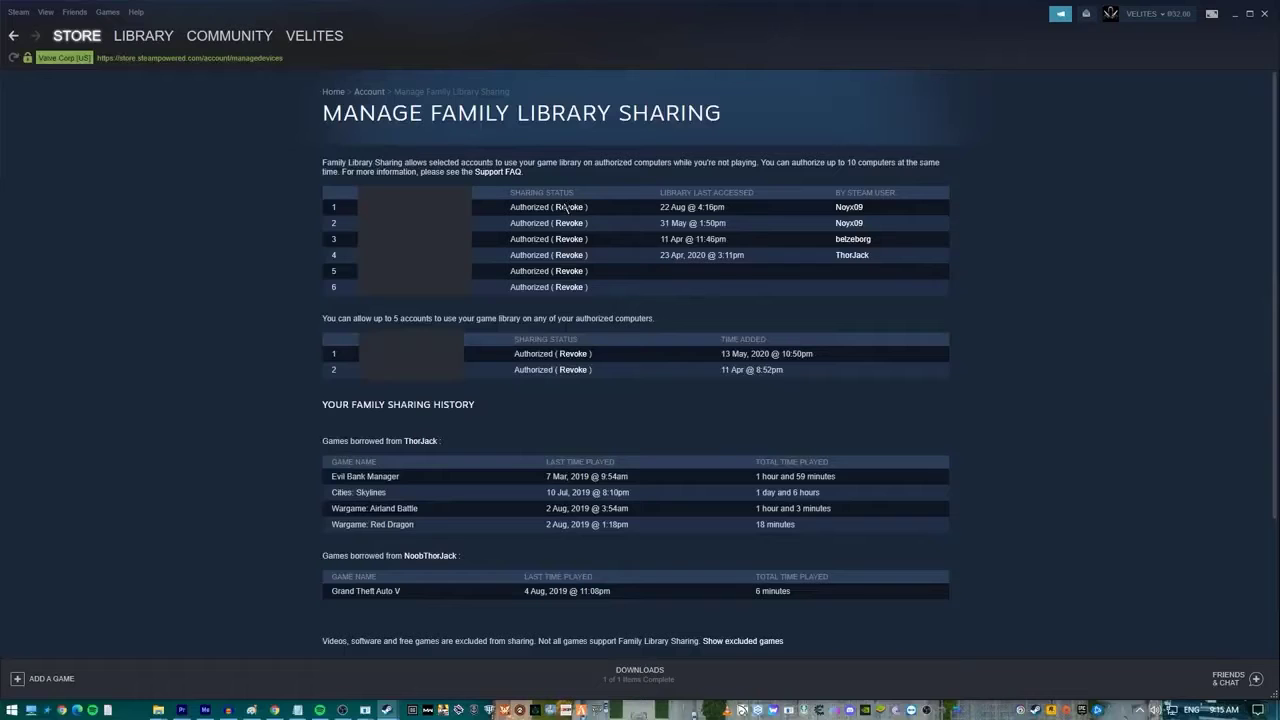
pyautogui.click(572, 209)
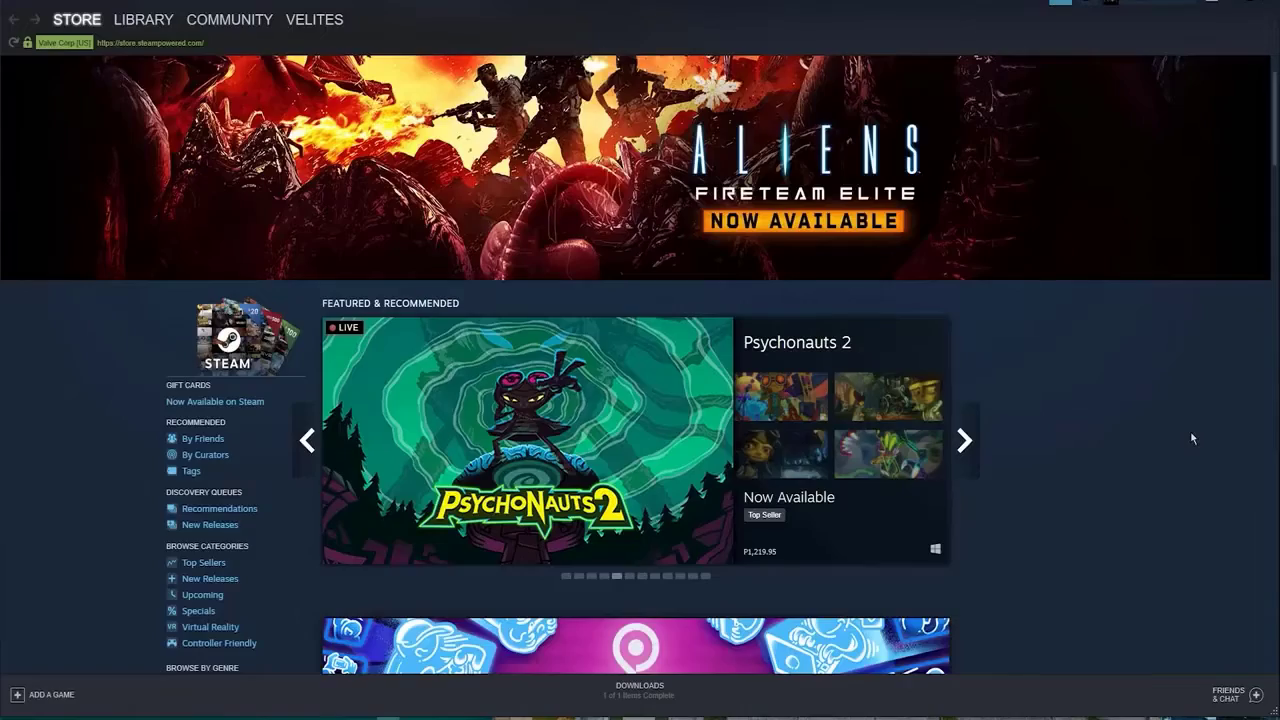
pyautogui.scroll(-1, 1195, 442)
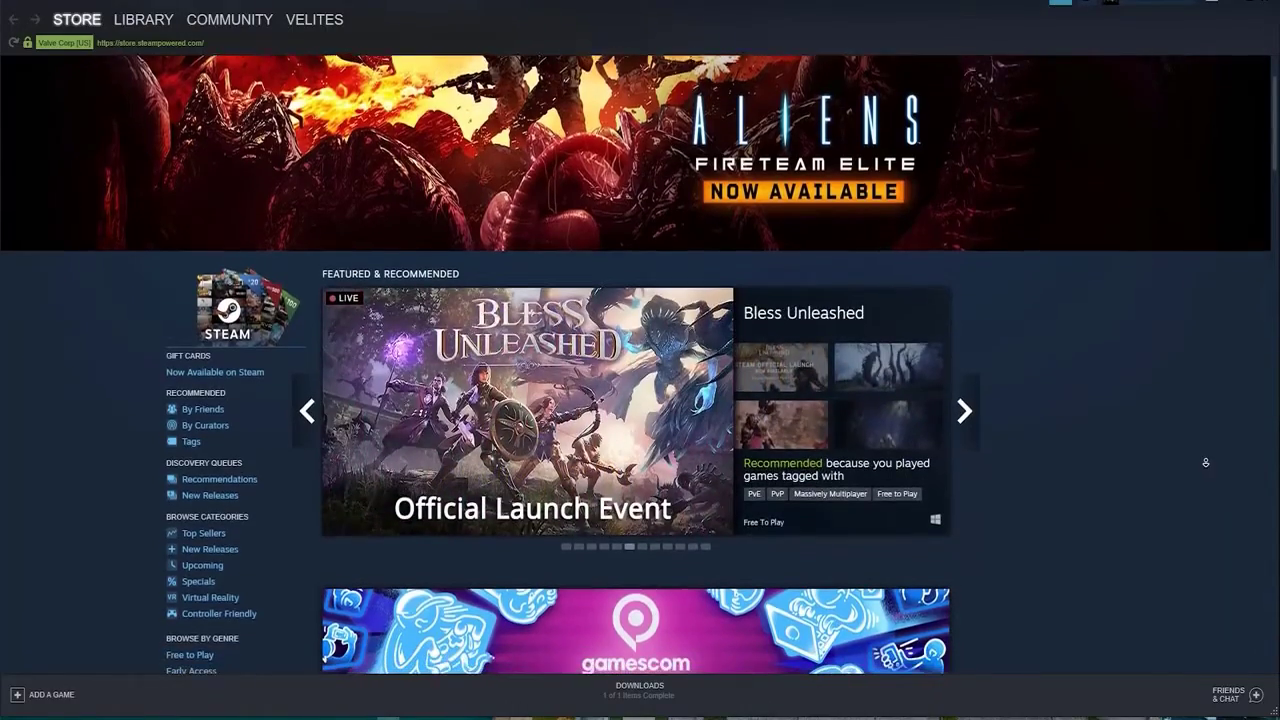
pyautogui.scroll(-1, 1204, 452)
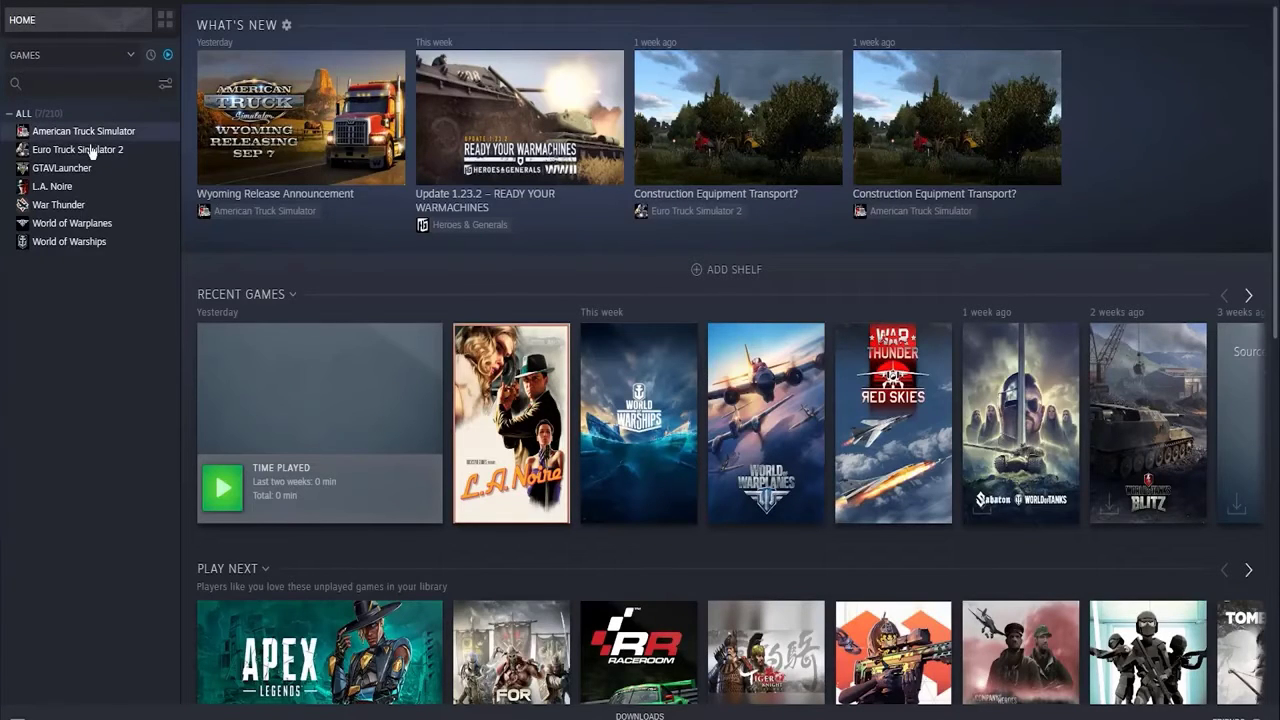
# Open the properties of American Truck Simulator from the library and show its Local Files options.
pyautogui.rightClick(85, 139)
pyautogui.moveTo(117, 219)
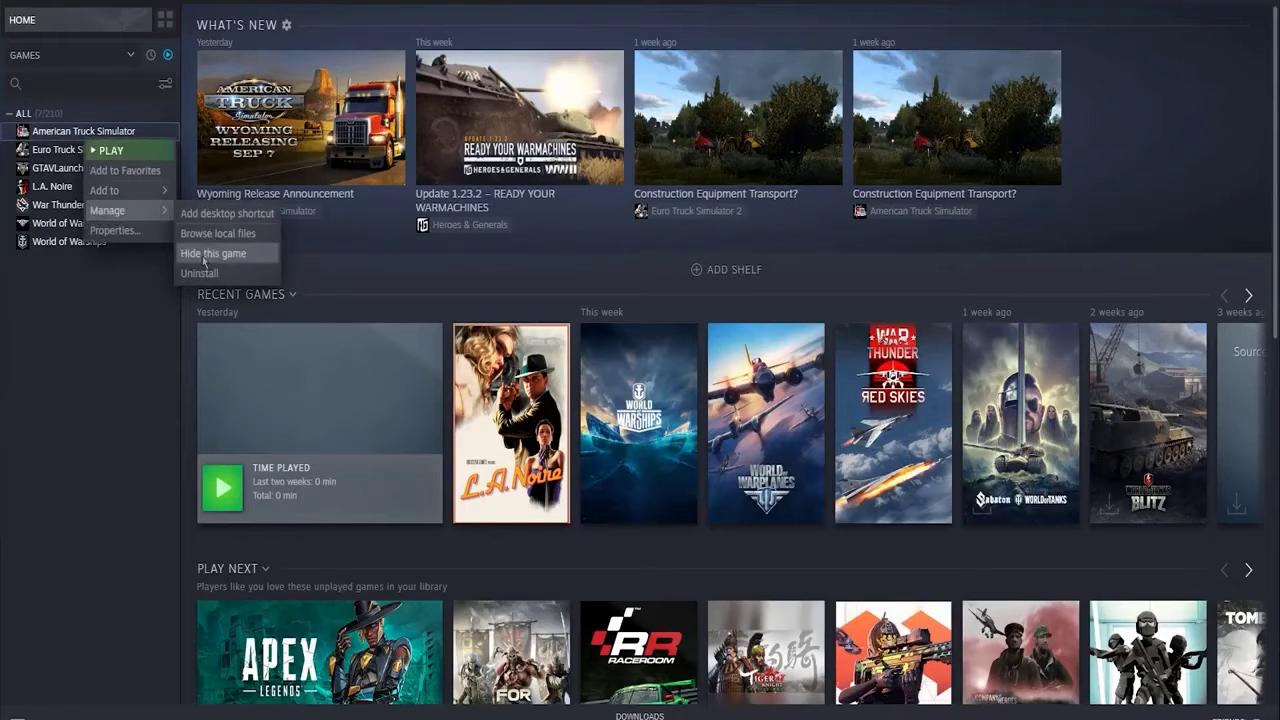
pyautogui.click(150, 232)
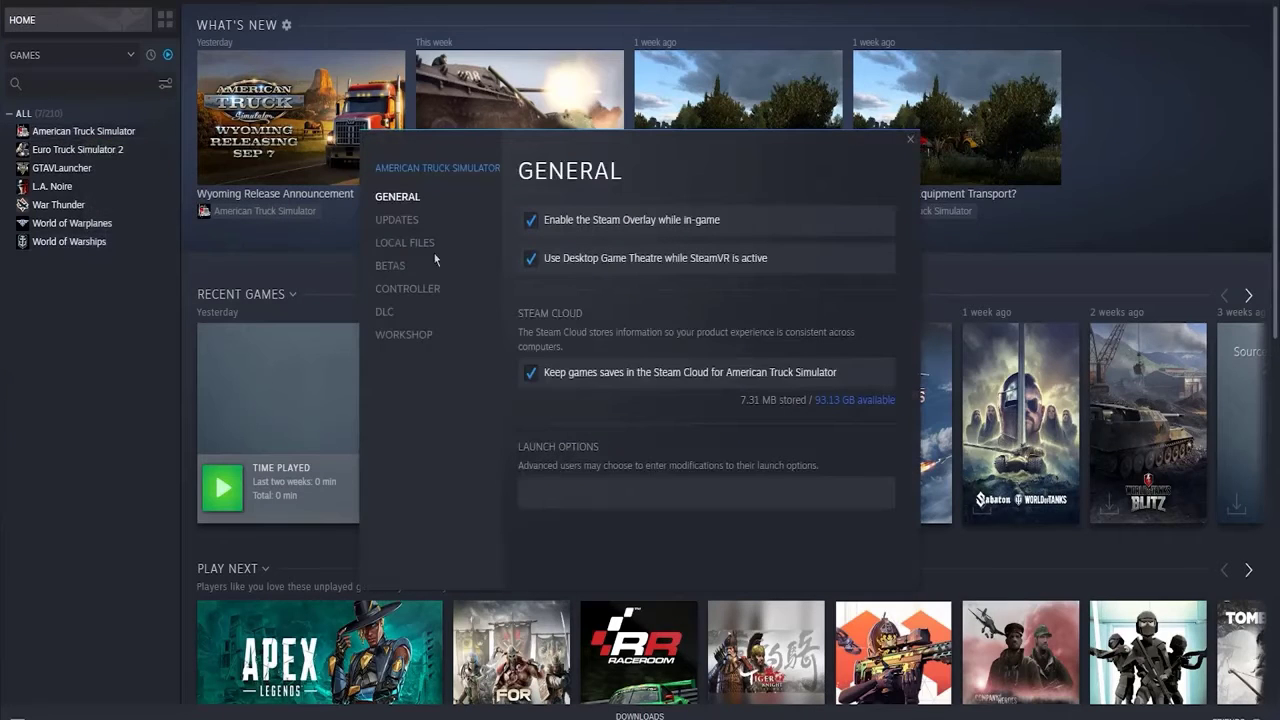
pyautogui.click(405, 242)
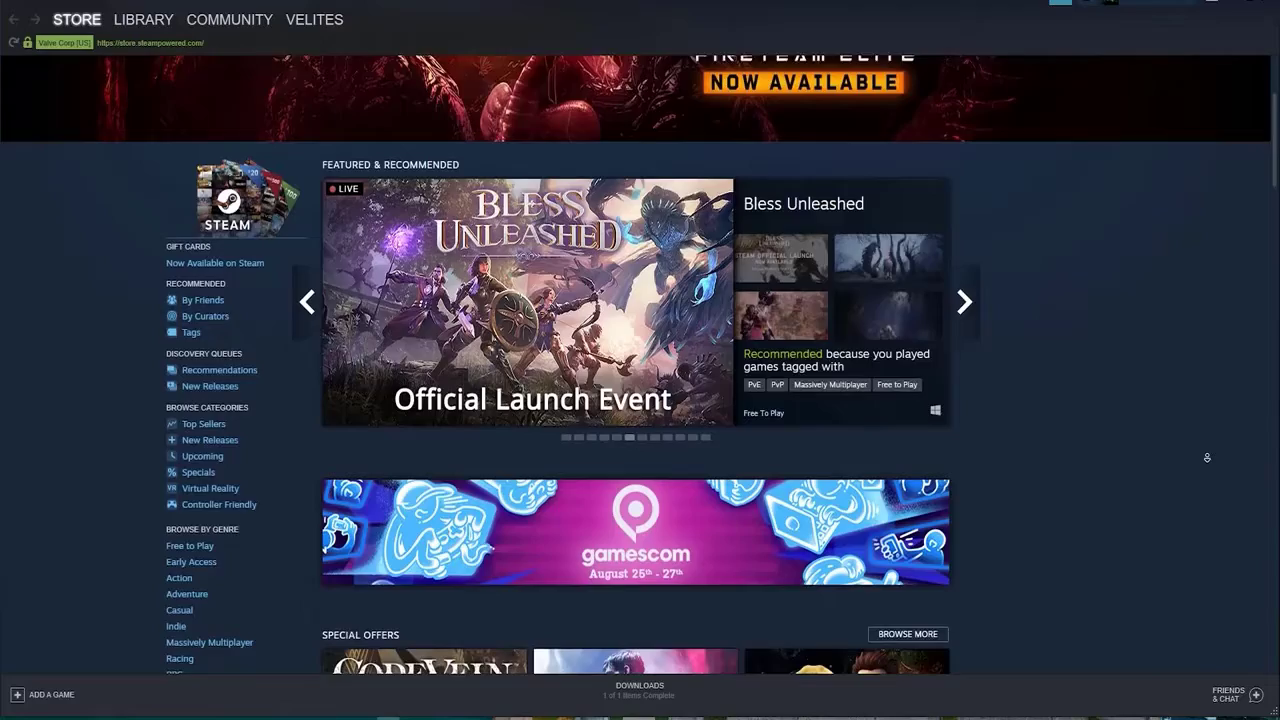
pyautogui.scroll(-2, 1207, 457)
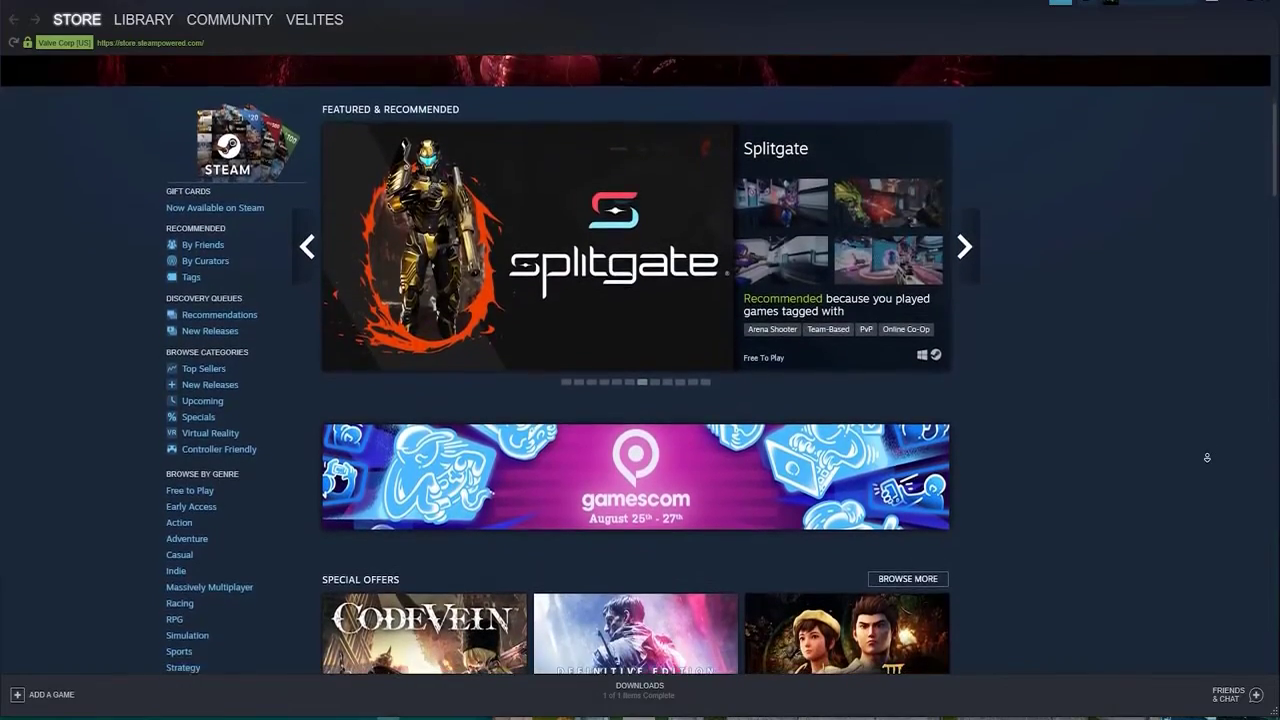
pyautogui.scroll(-2, 1207, 457)
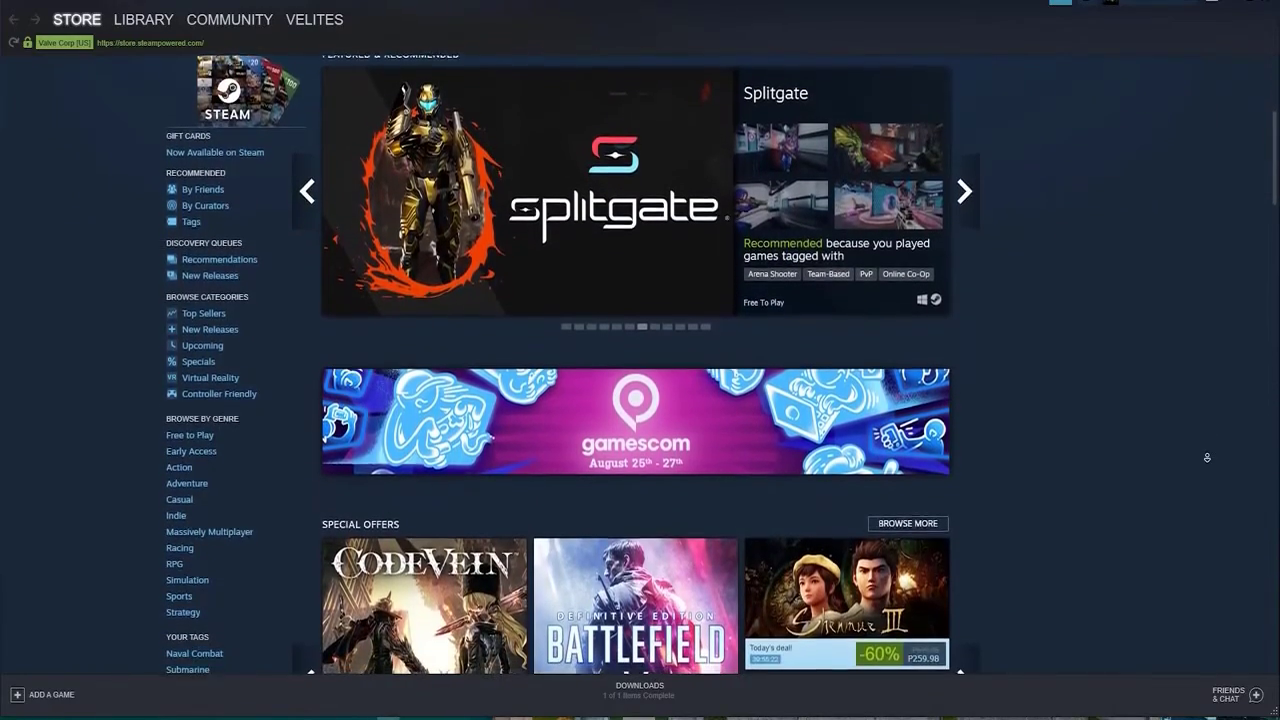
pyautogui.scroll(-2, 1207, 457)
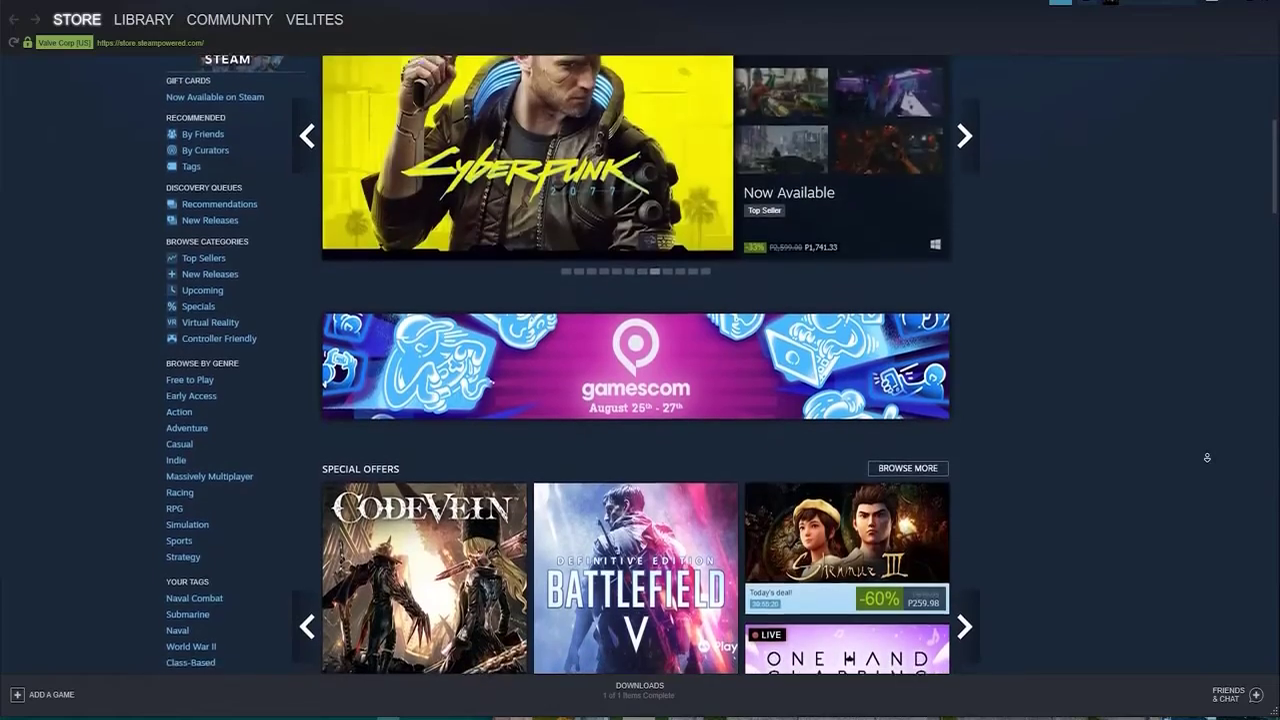
pyautogui.scroll(-2, 1207, 457)
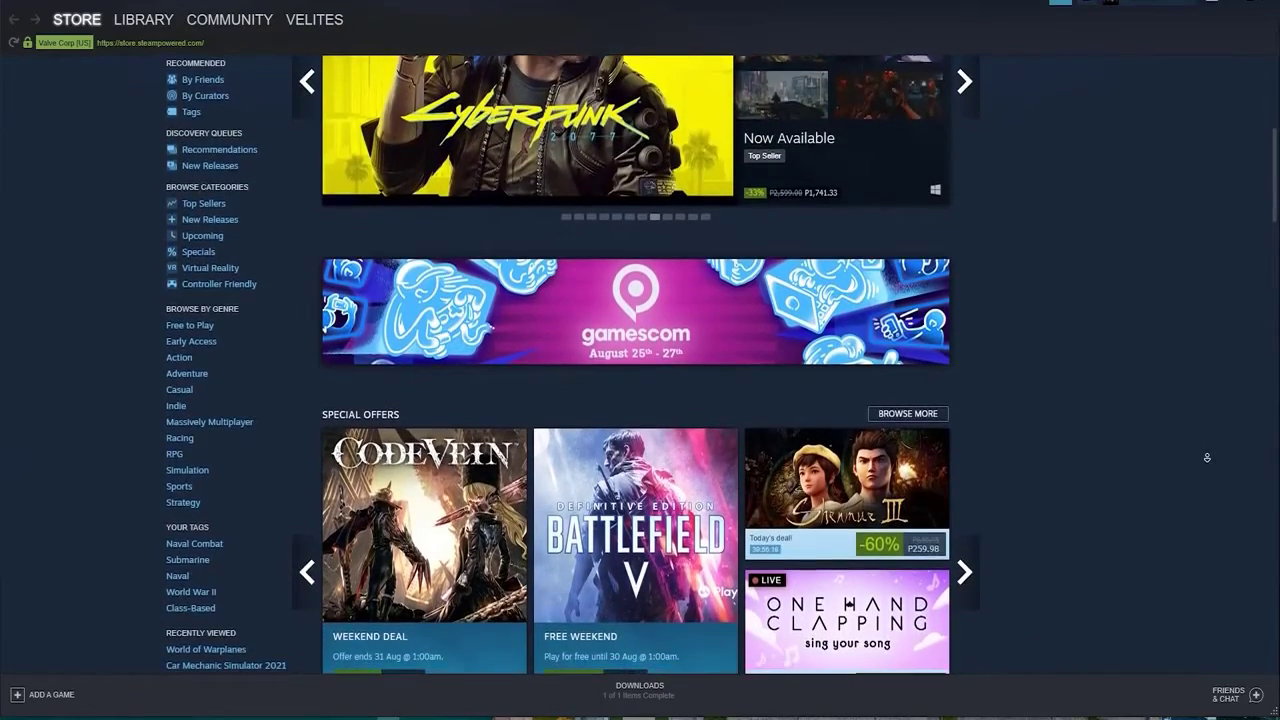
pyautogui.scroll(-2, 1207, 457)
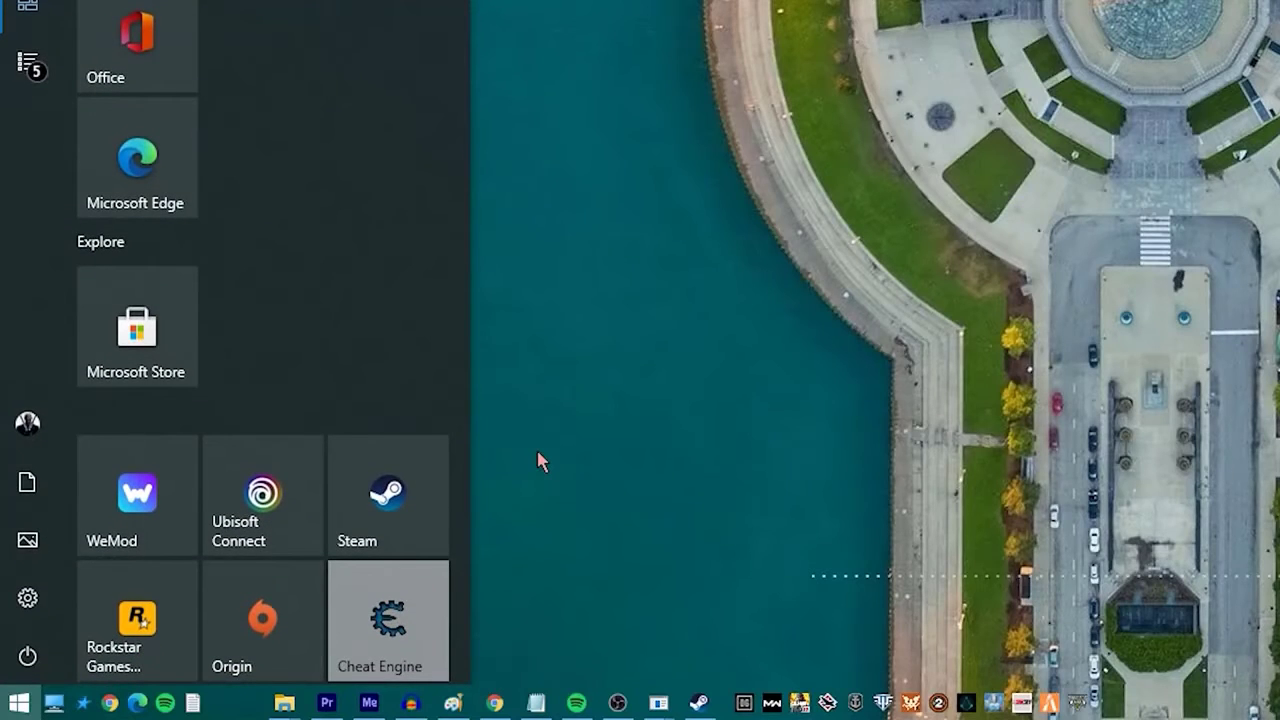
# Open Command Prompt as administrator and enter the system file check command sfc /SCANNOW.
pyautogui.write('CMD')
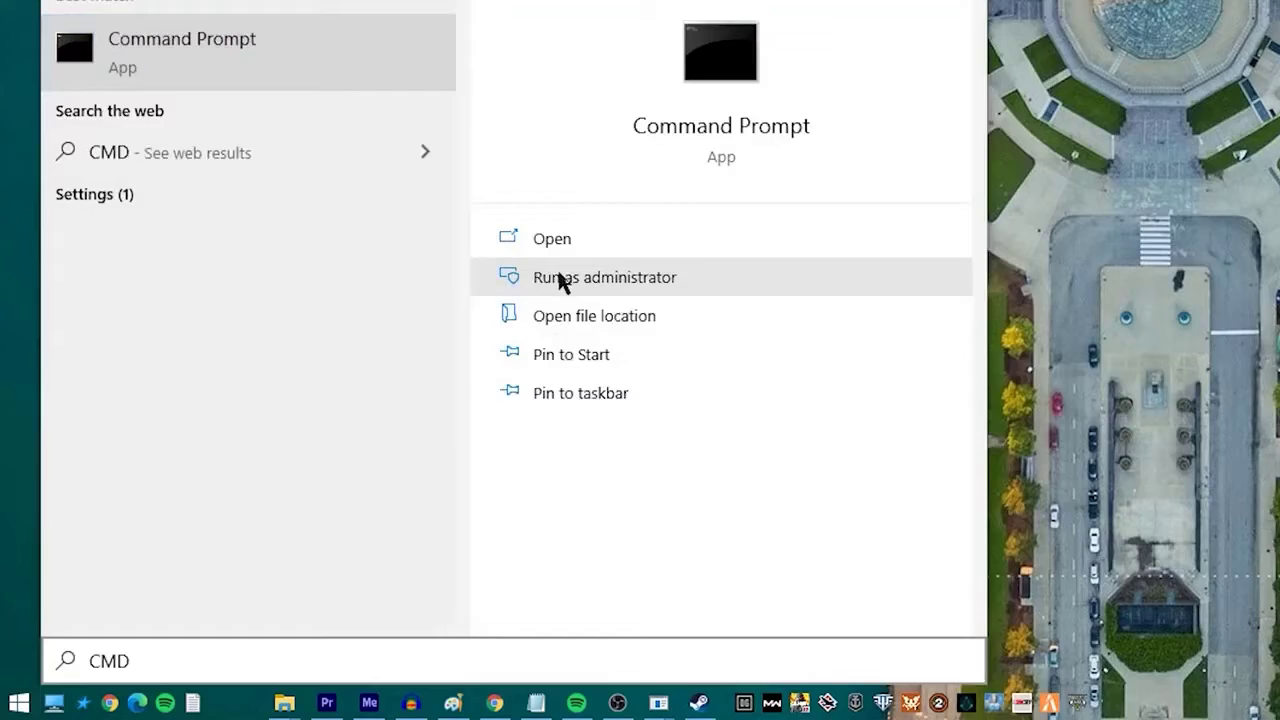
pyautogui.click(563, 278)
pyautogui.click(1115, 222)
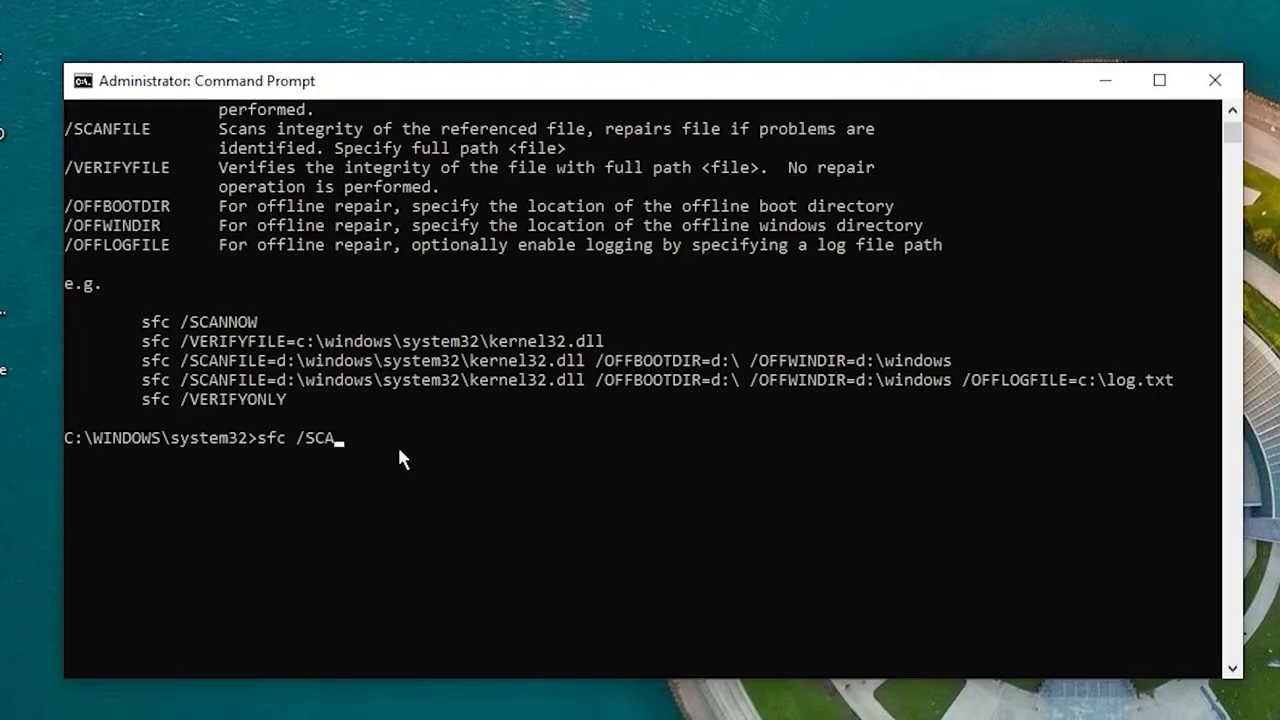
pyautogui.write('NN')
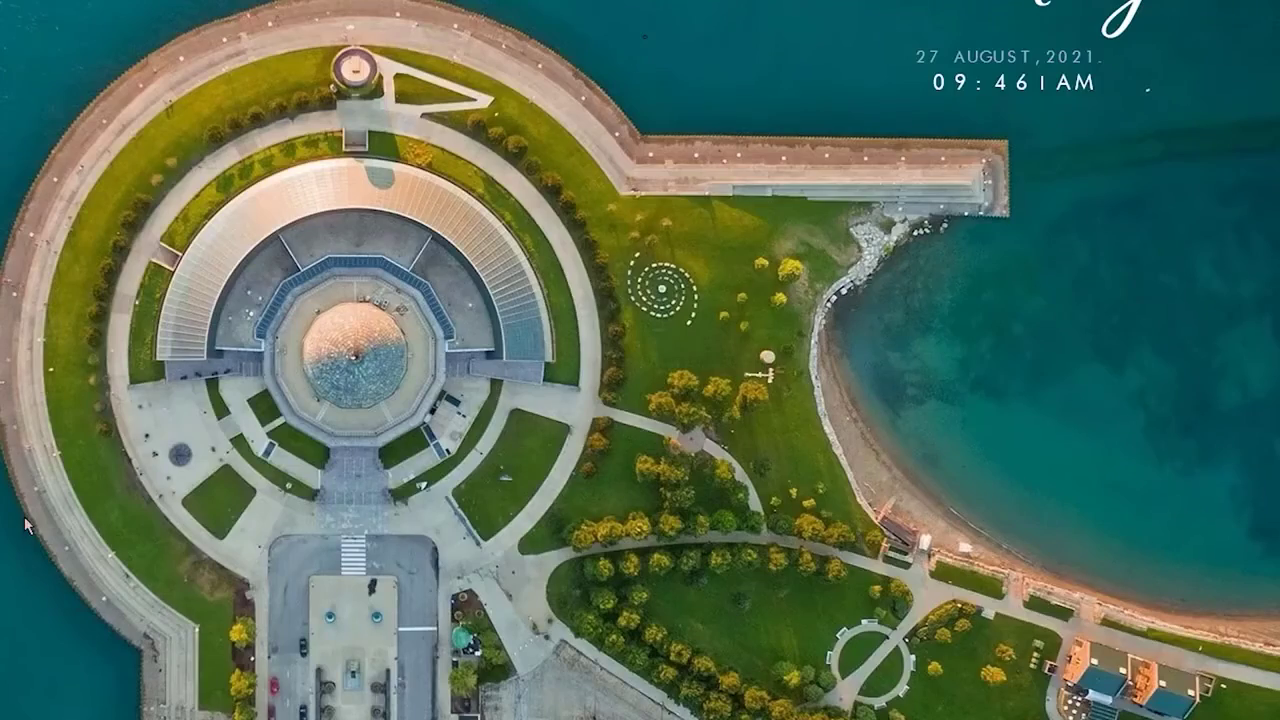
# End the Steam (32 bit) task in Task Manager and close Task Manager.
pyautogui.hotkey('ctrl', 'shift', 'Escape')
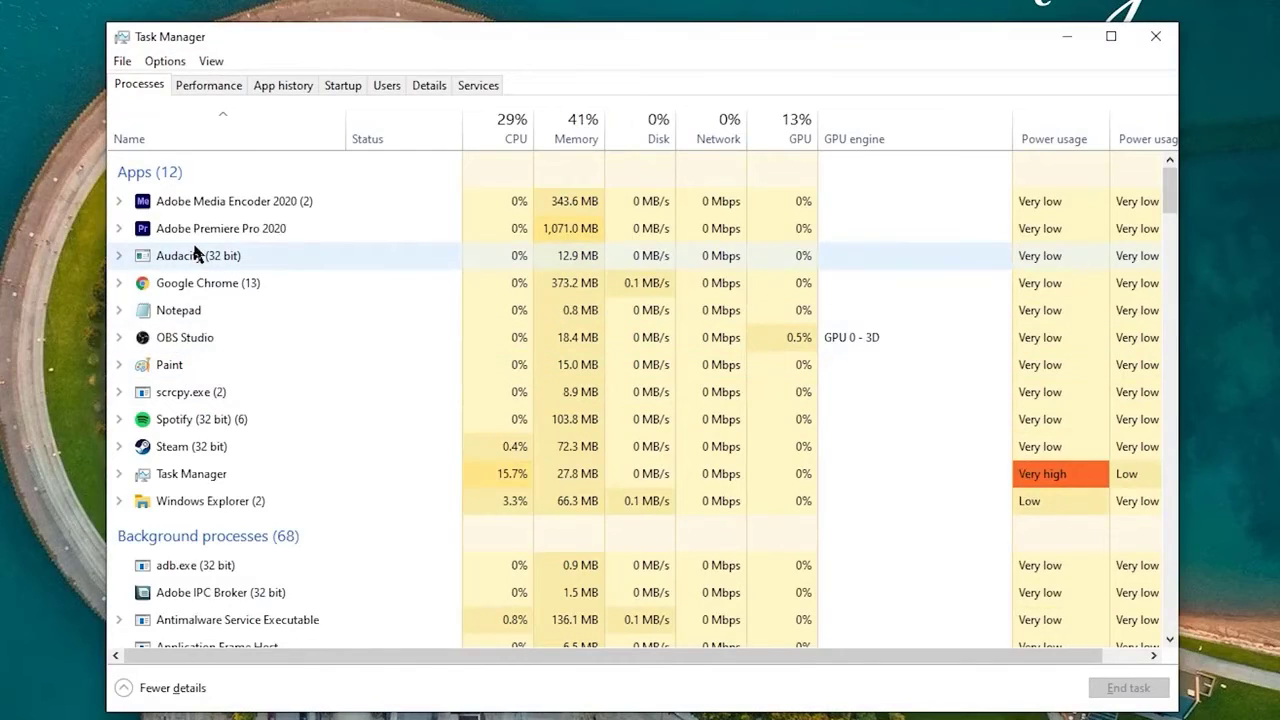
pyautogui.scroll(-2, 200, 251)
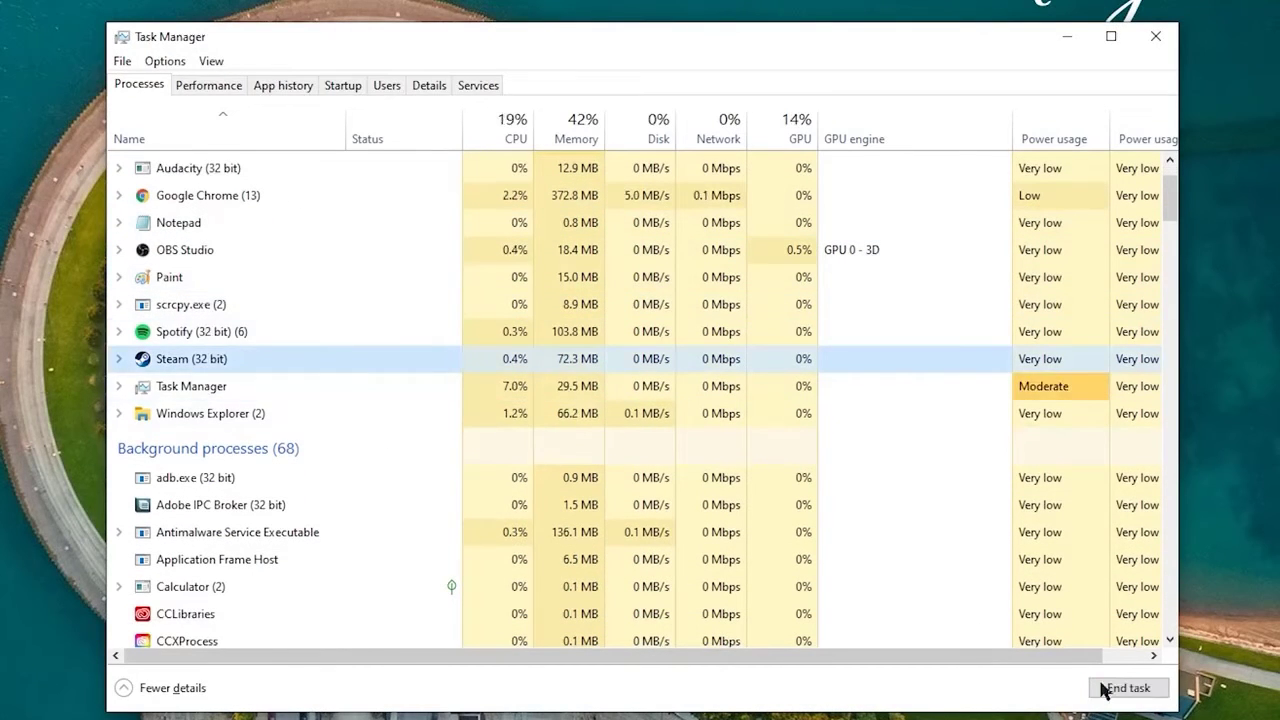
pyautogui.click(1104, 688)
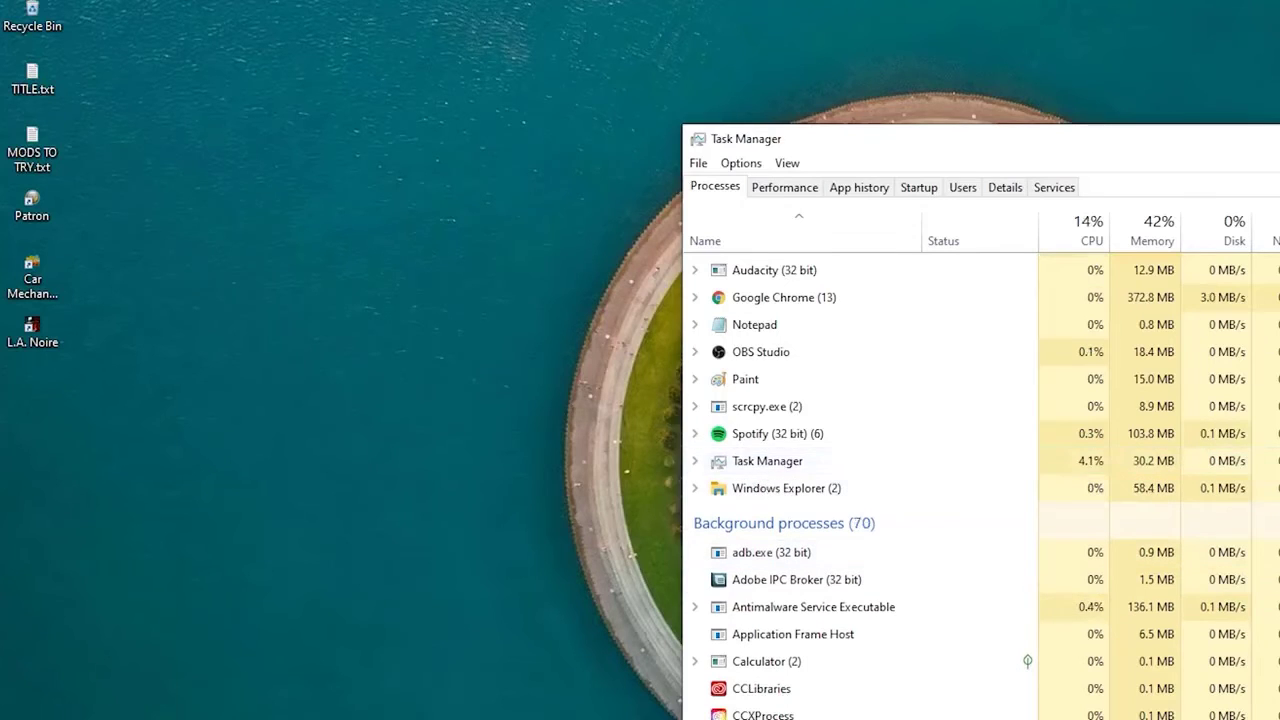
pyautogui.hotkey('alt', 'F4')
# Switch to File Explorer and select steam.exe in the Steam folder under Program Files (x86).
pyautogui.rightClick(427, 269)
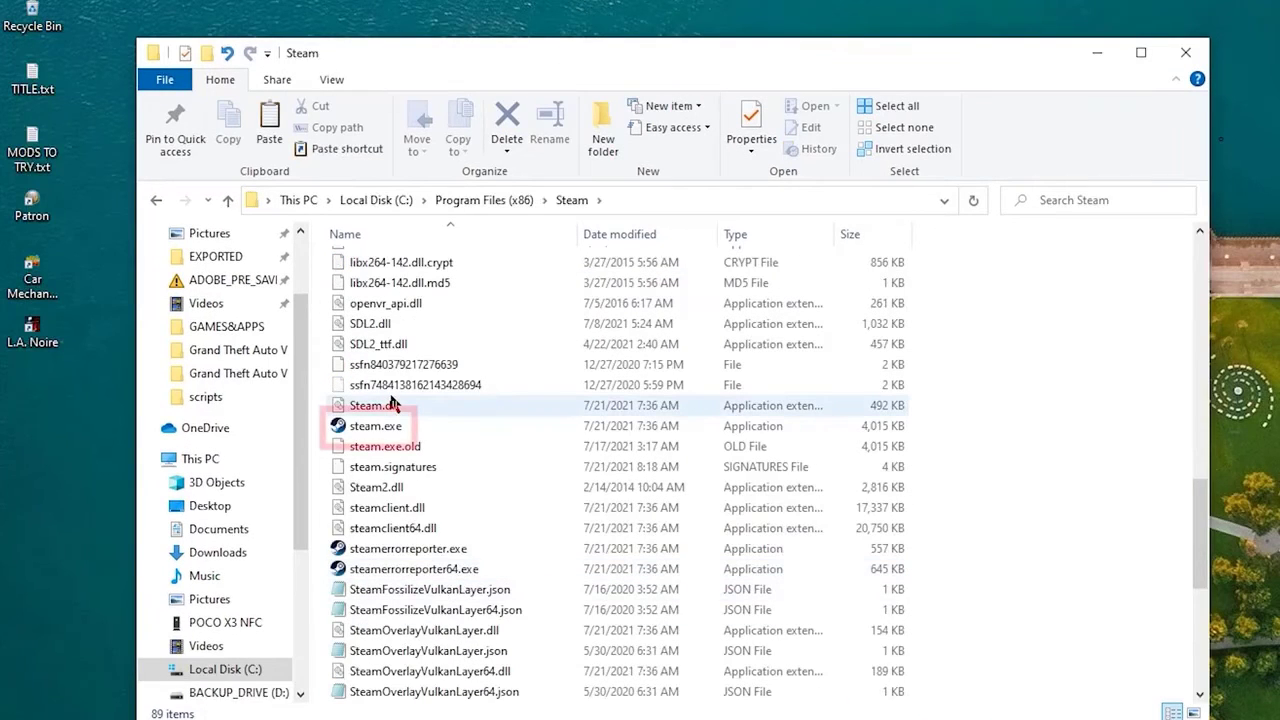
pyautogui.rightClick(408, 419)
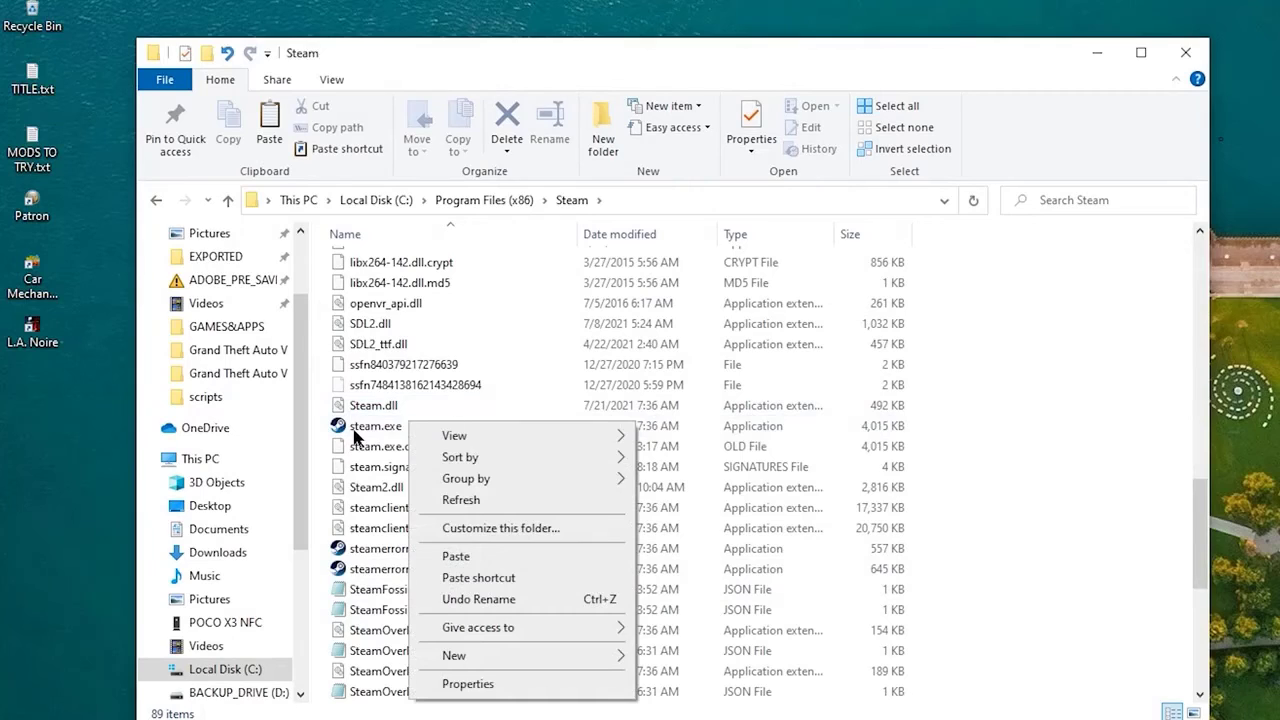
pyautogui.click(386, 430)
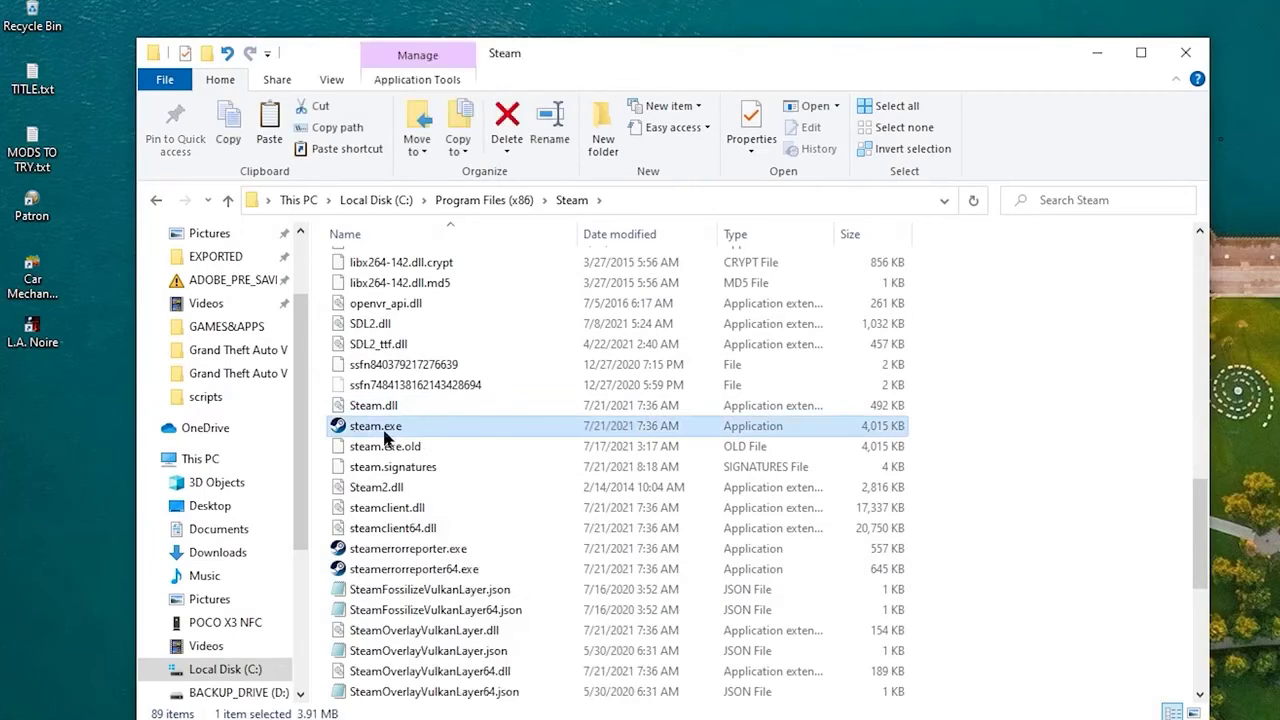
# Go to the %appdata% location from This PC and look through the Roaming folder's subfolders.
pyautogui.click(226, 462)
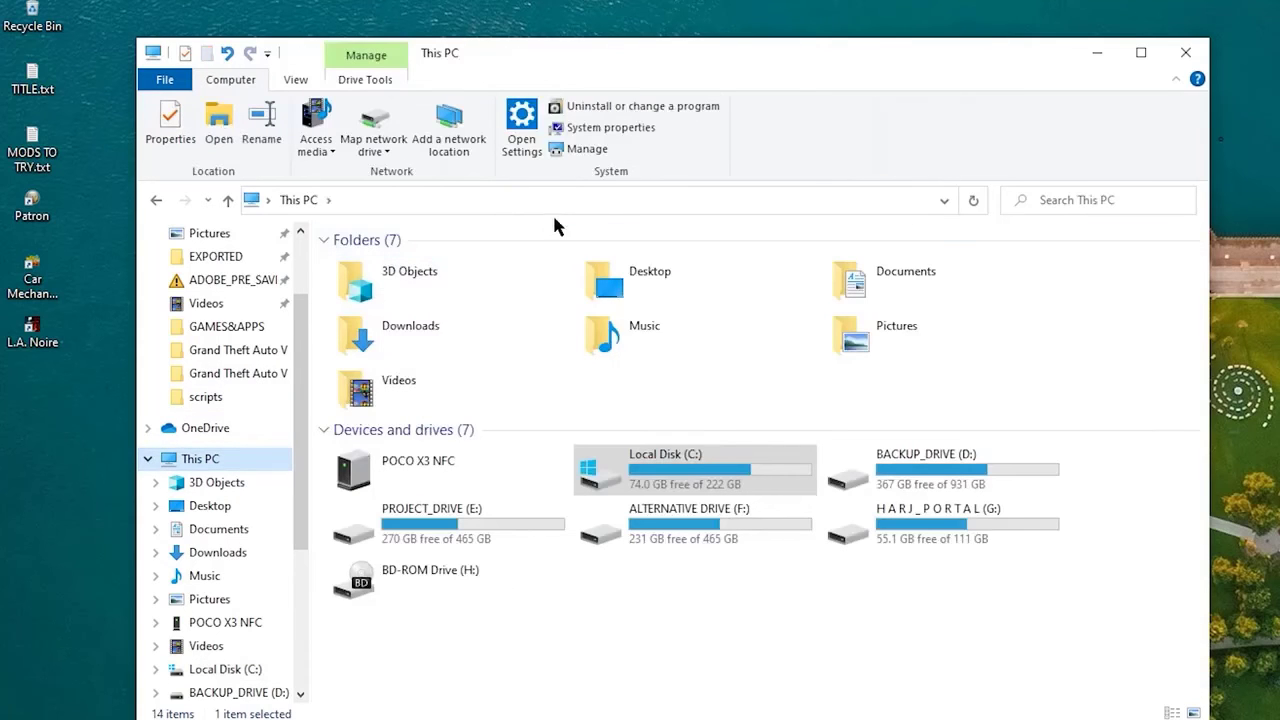
pyautogui.click(552, 200)
pyautogui.write('%')
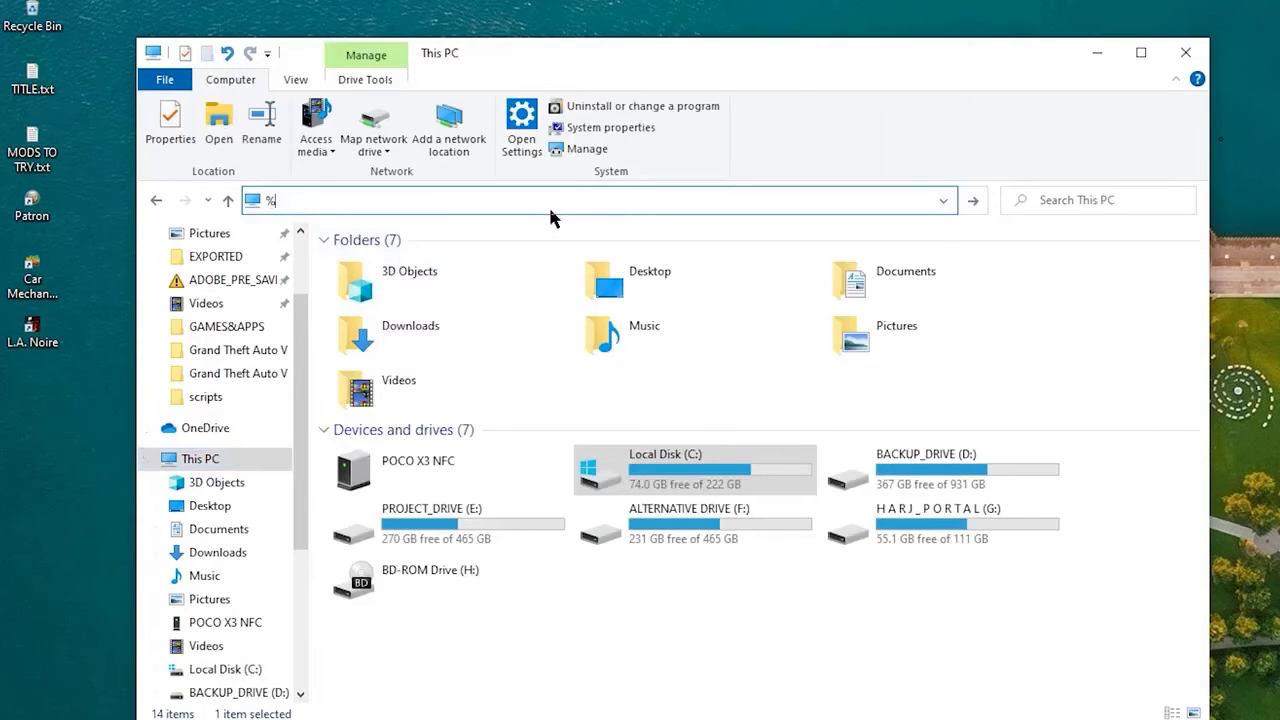
pyautogui.write('appdata')
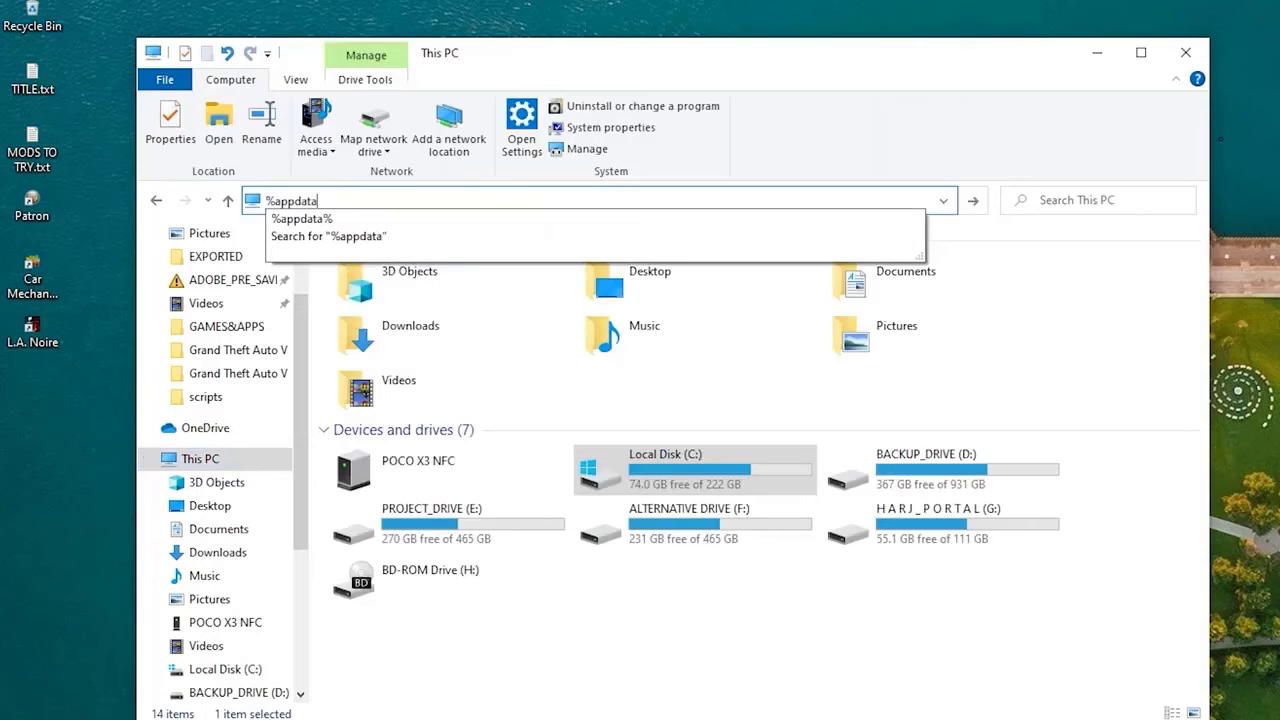
pyautogui.write('%')
pyautogui.press('Return')
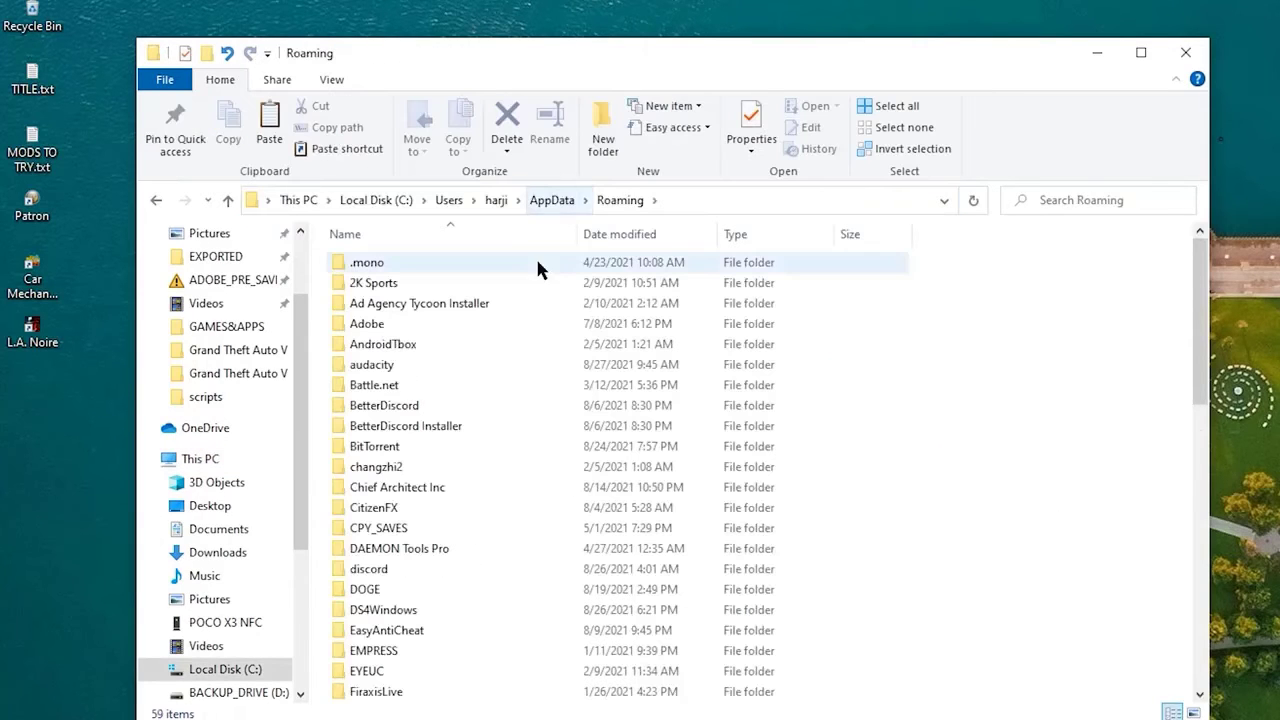
pyautogui.scroll(-8, 546, 460)
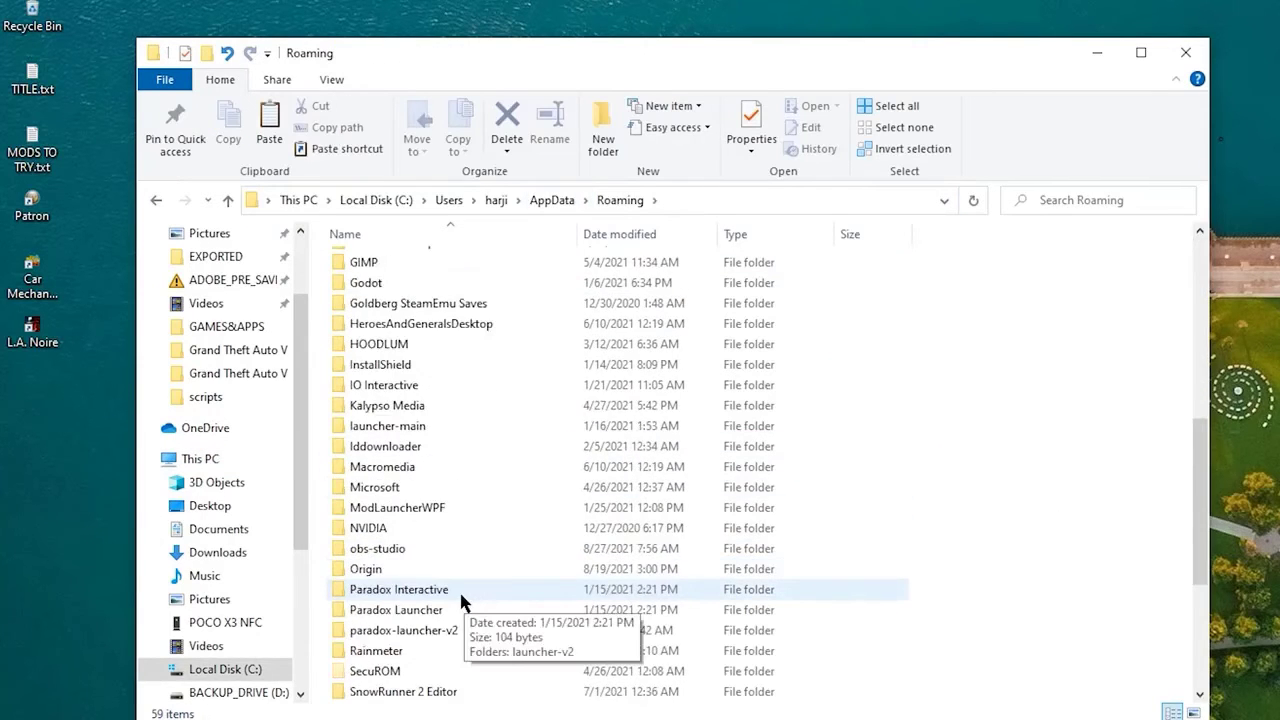